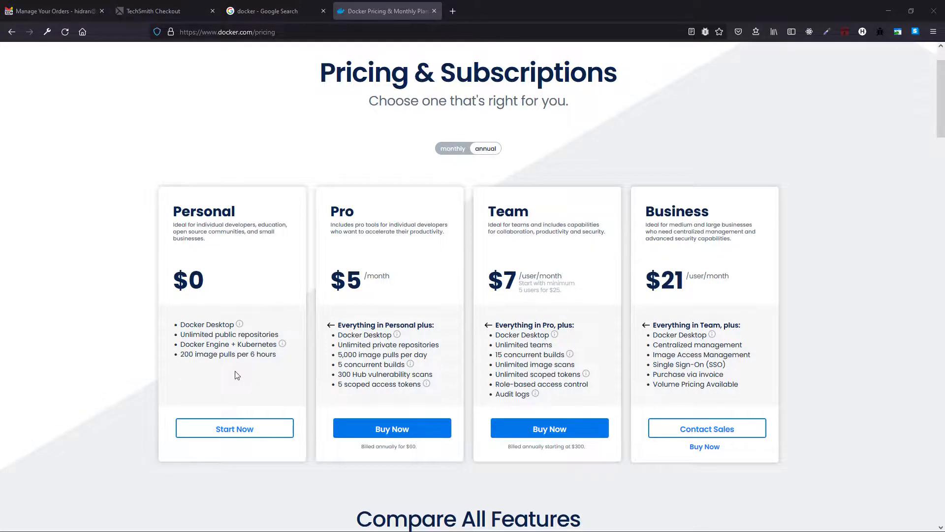
Step: Review the feature comparison of the Personal, Pro, Team and Business plans on the Docker pricing page
scroll(123, 306, down, 10)
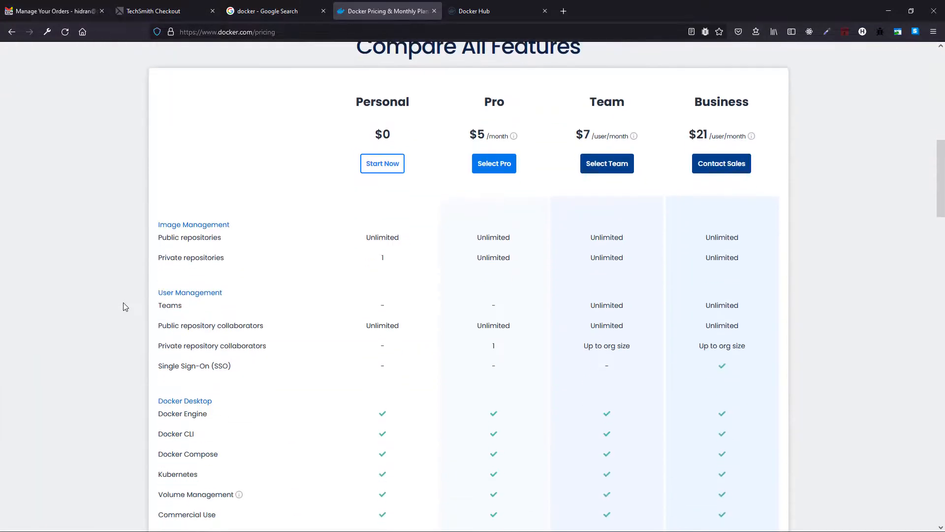
scroll(306, 344, down, 1)
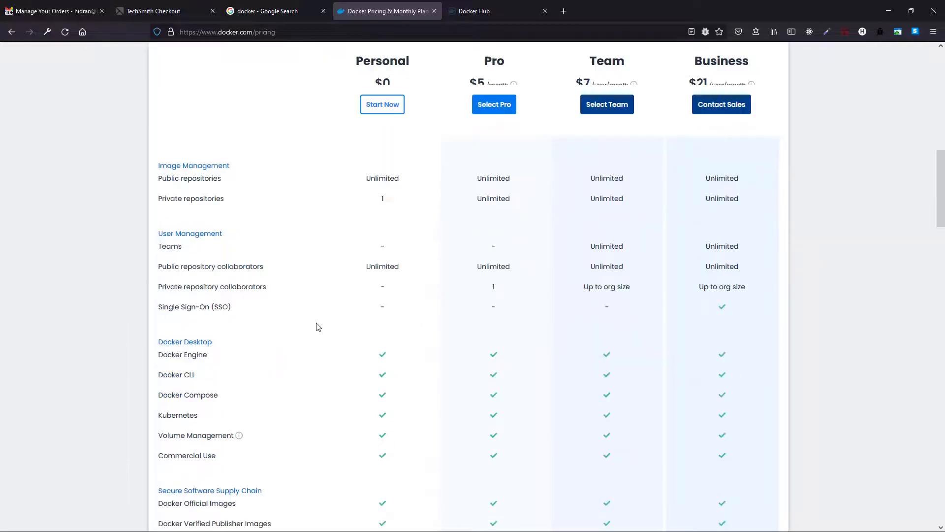
scroll(319, 330, up, 3)
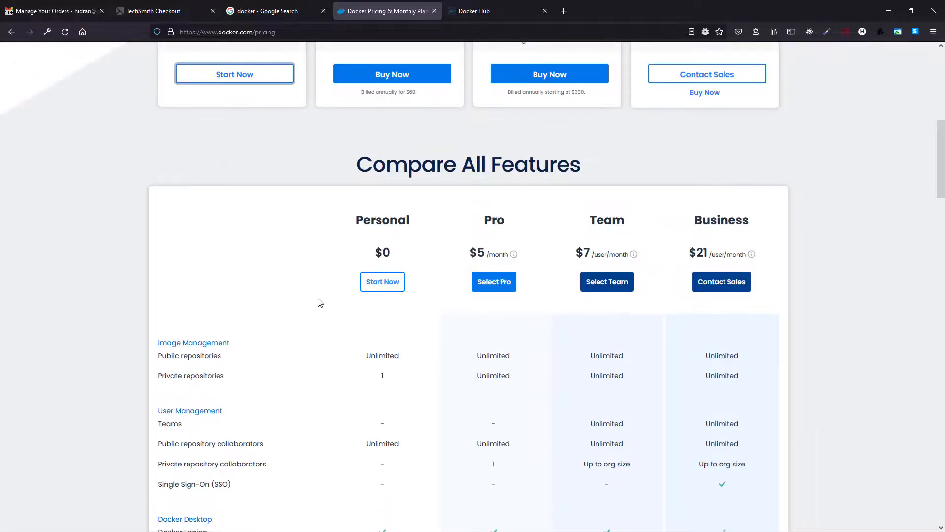
scroll(279, 268, up, 4)
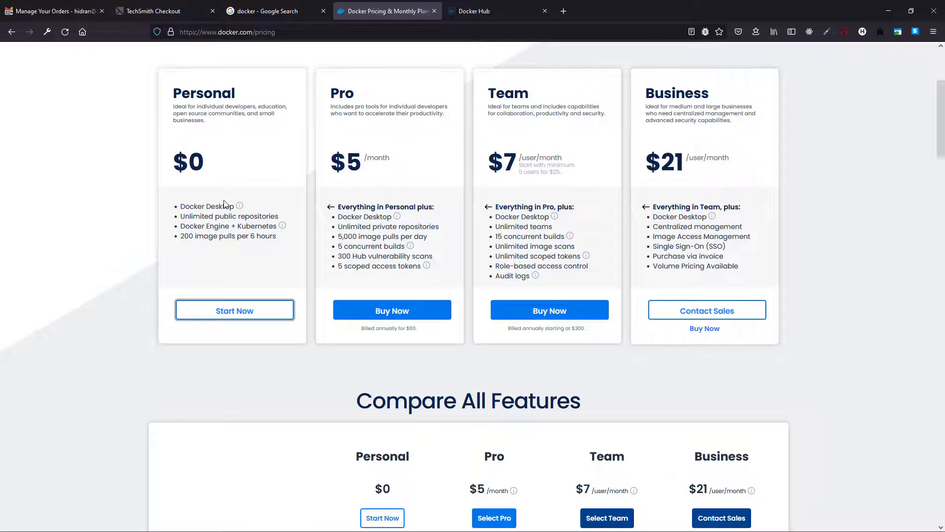
Step: Open Docker's Getting started page for developers and review the Docker Desktop download options by platform
click(224, 203)
mouse_move(193, 67)
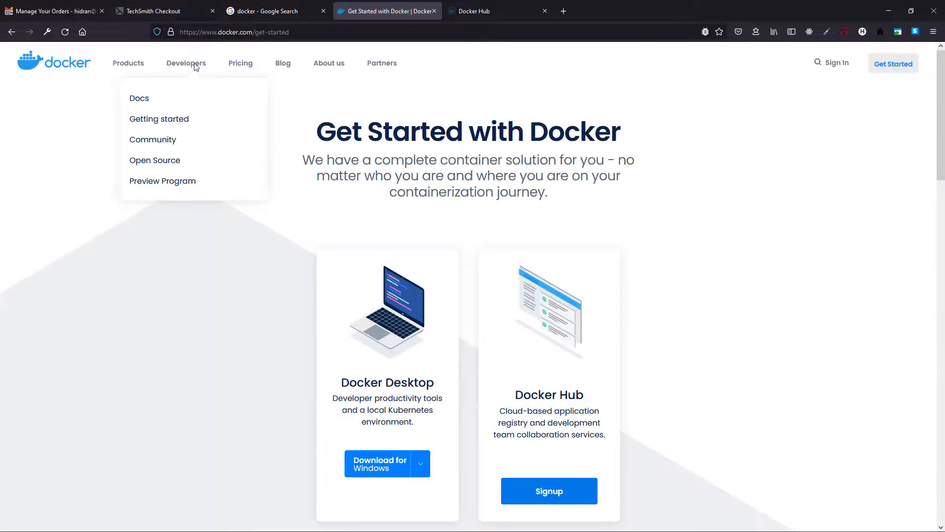
click(167, 120)
scroll(601, 251, down, 1)
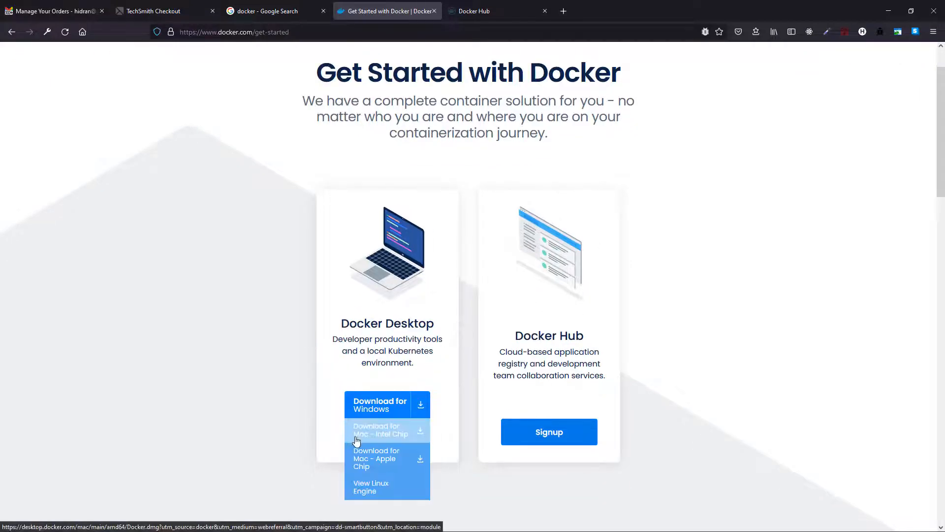
scroll(357, 295, down, 2)
mouse_move(364, 296)
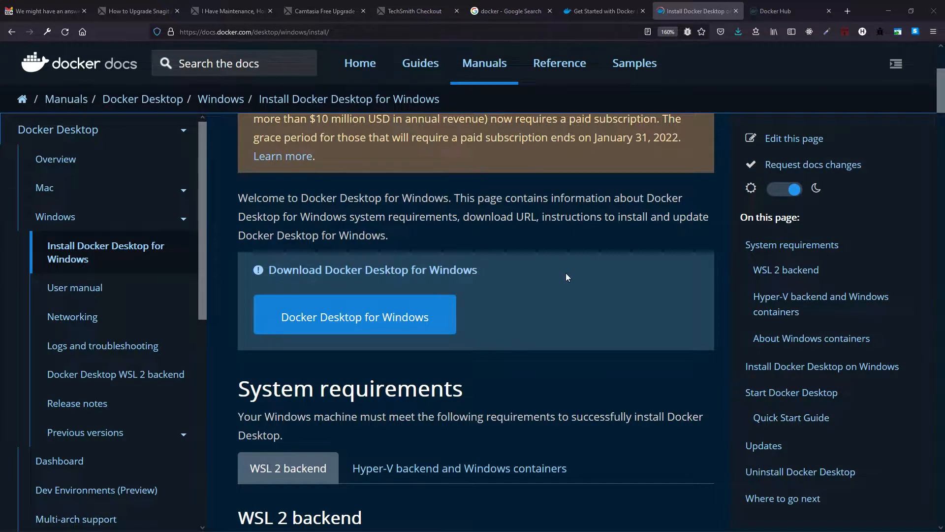
Step: Read Docker Desktop's WSL 2 backend requirements and check the PC's Windows version in System Information
scroll(564, 285, down, 5)
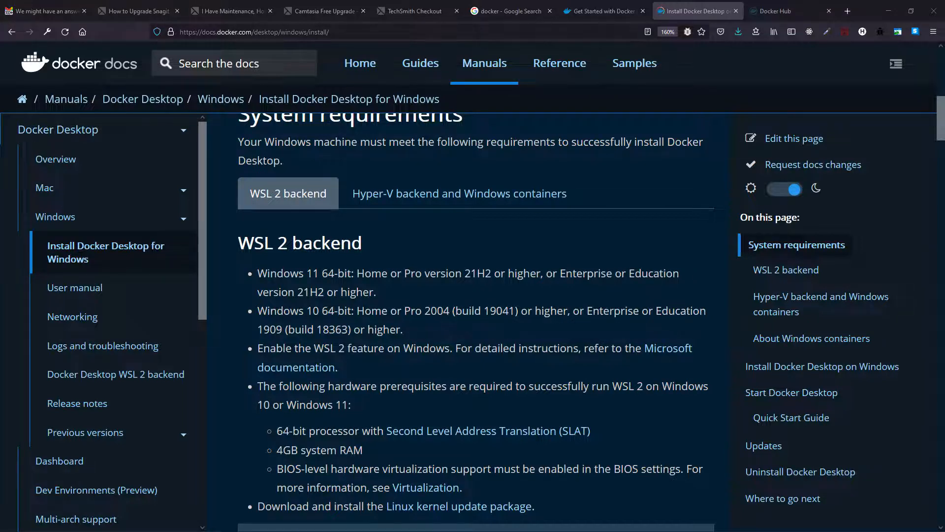
key(super)
click(34, 526)
text(sy)
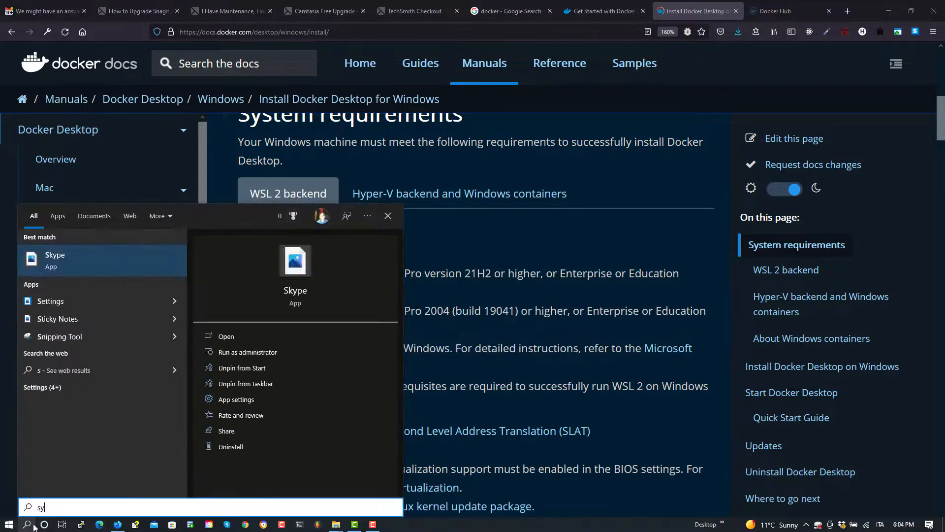
text(s)
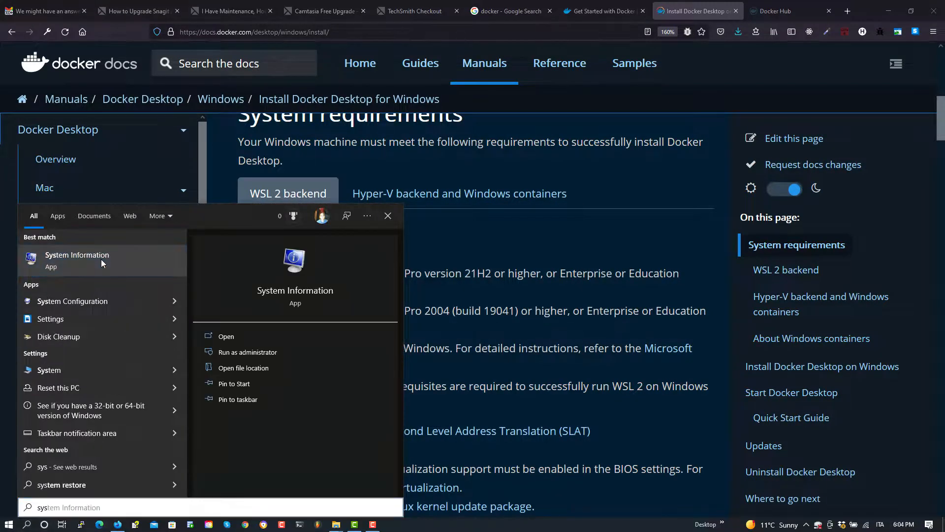
click(101, 259)
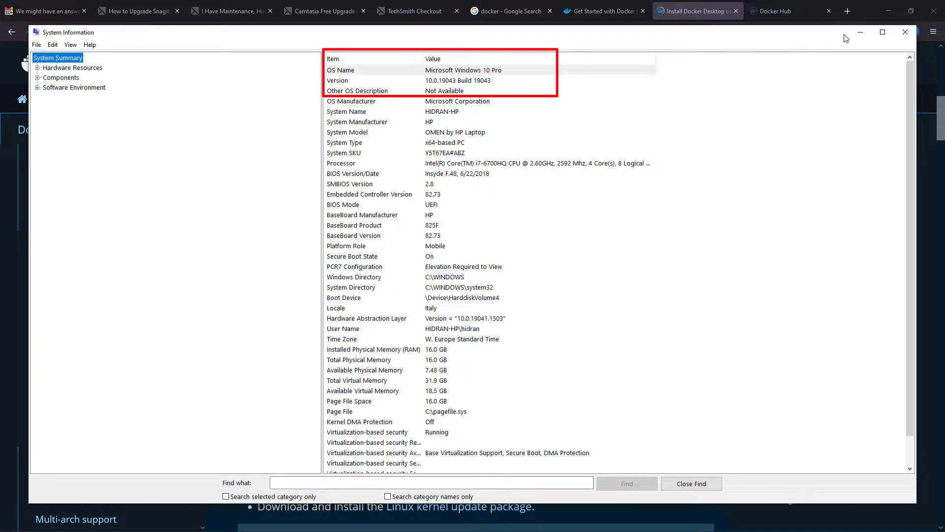
click(861, 32)
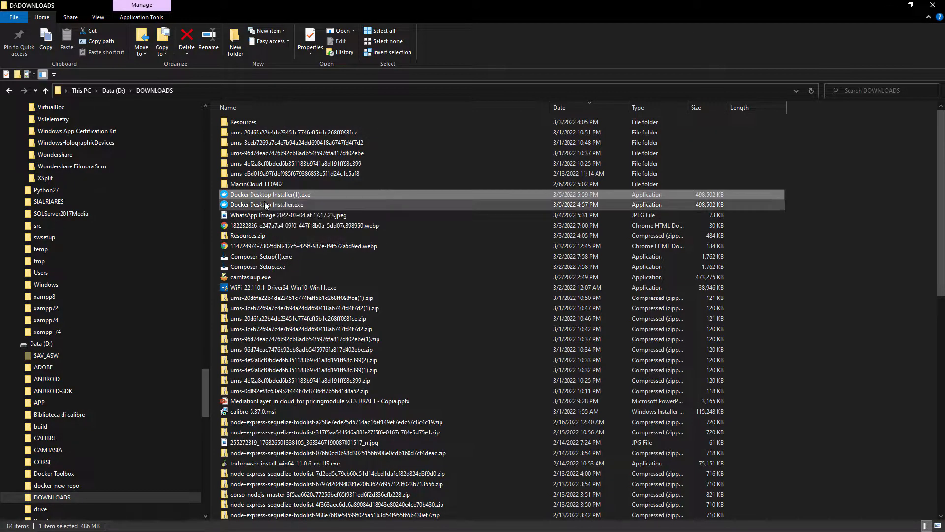
Step: Run Docker Desktop Installer.exe from the DOWNLOADS folder, installing the WSL 2 Windows components and a desktop shortcut
click(264, 205)
double_click(262, 204)
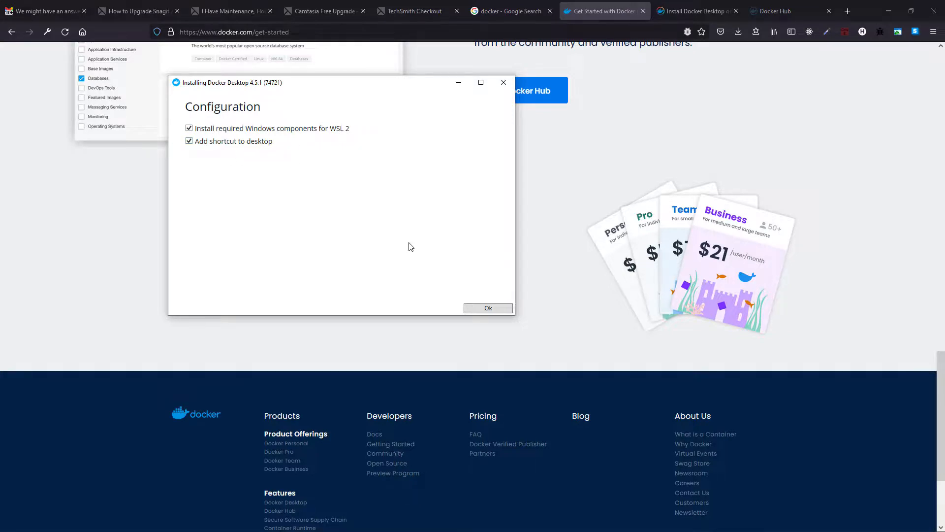
click(486, 310)
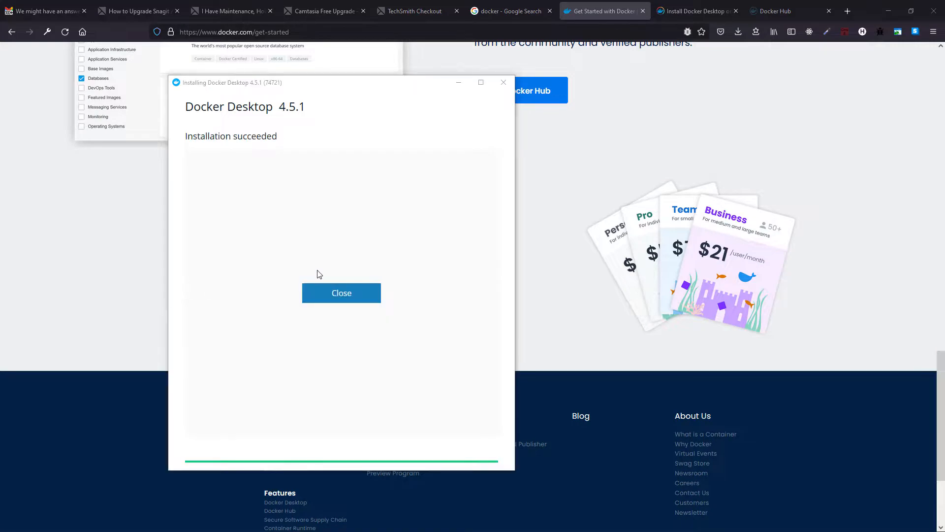
click(344, 295)
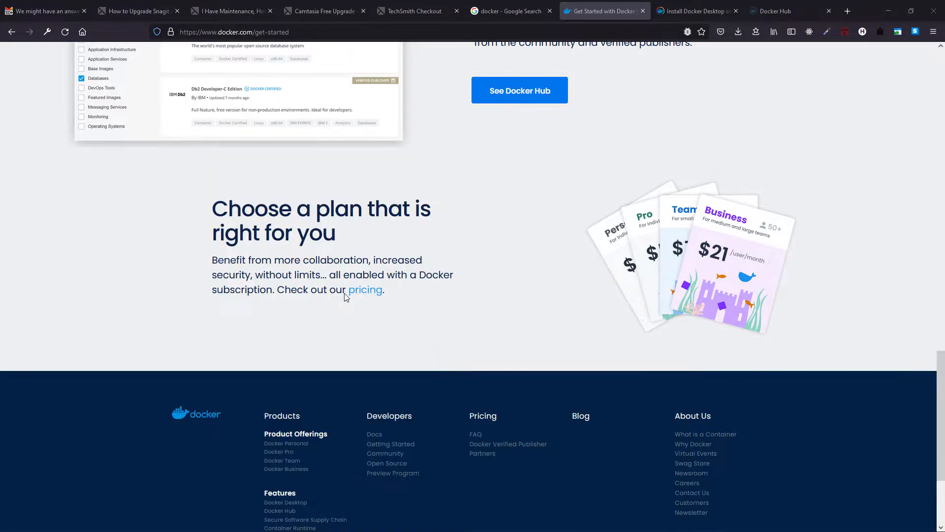
Step: Launch Docker Desktop and accept the terms of its service agreement
click(27, 523)
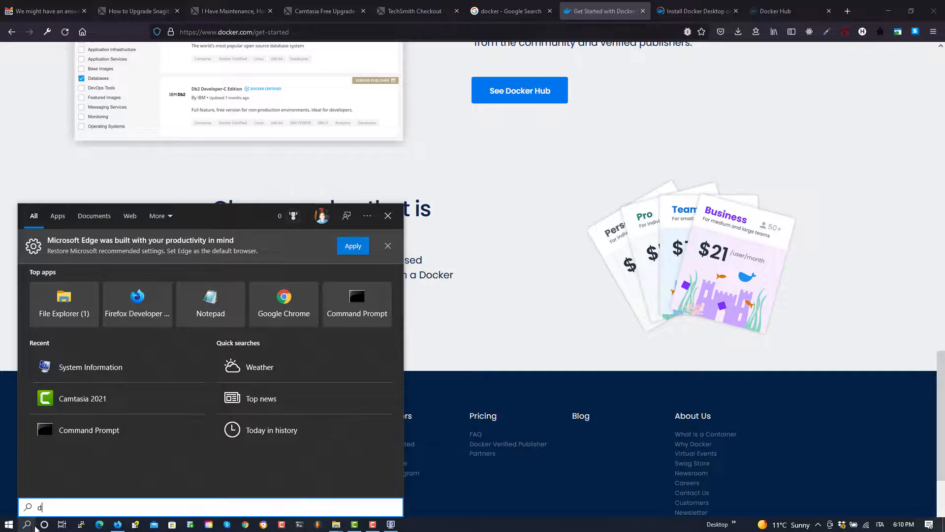
text(dock)
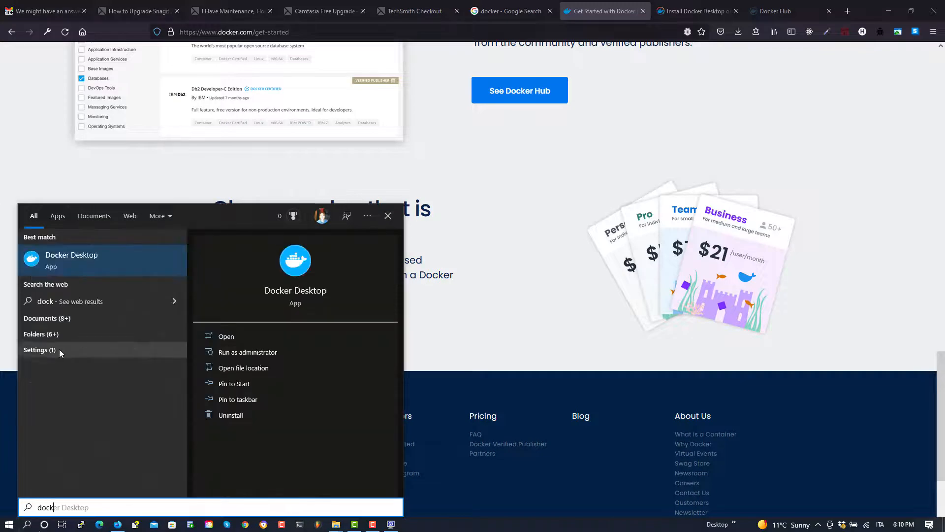
click(79, 260)
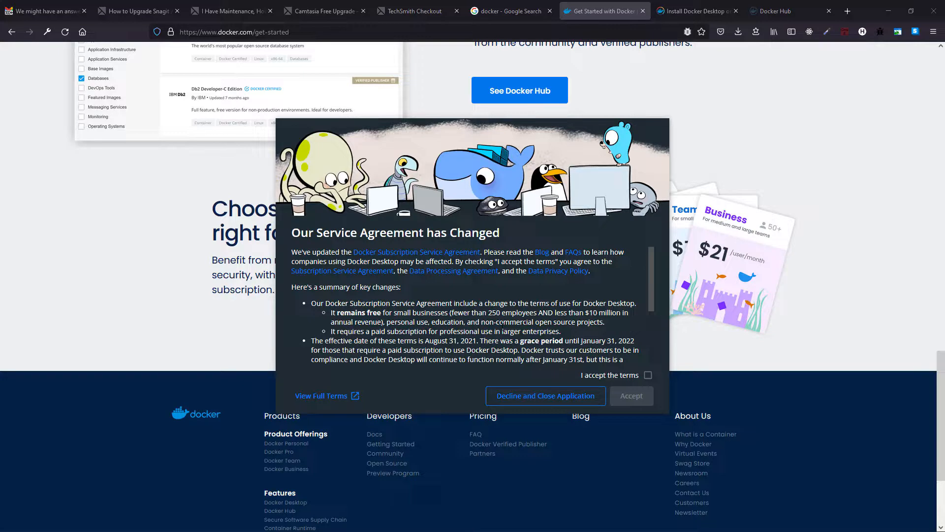
drag(650, 288, 650, 377)
click(649, 375)
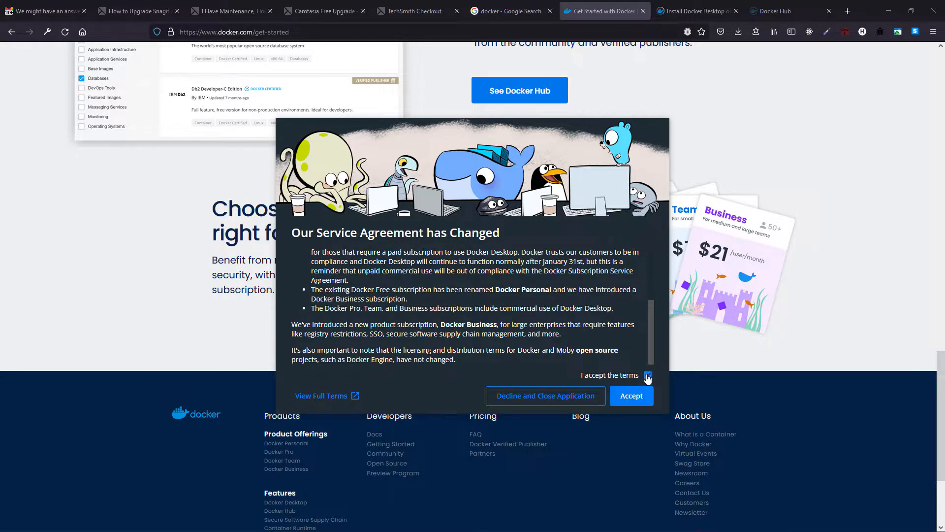
click(632, 396)
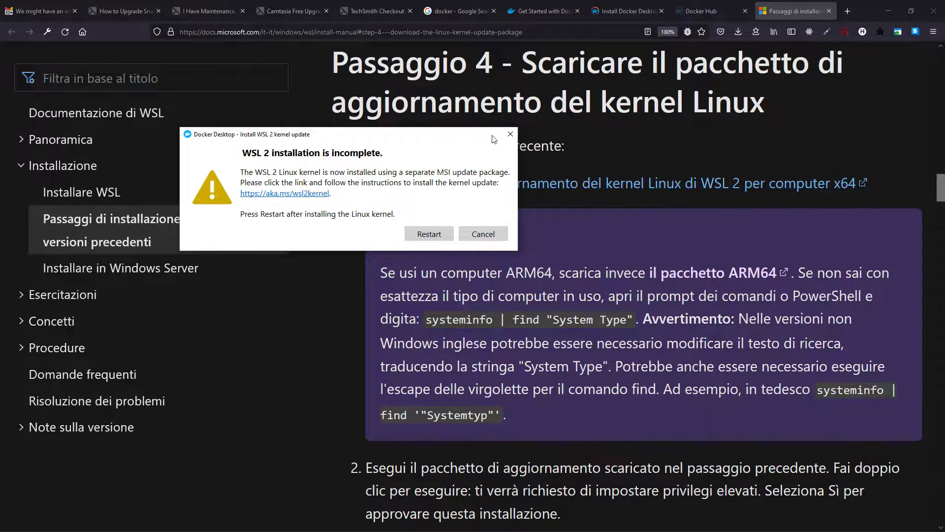
Step: Dismiss the Docker Desktop kernel update dialog and select the wsl --install command in the Install WSL documentation
click(511, 134)
scroll(552, 221, up, 3)
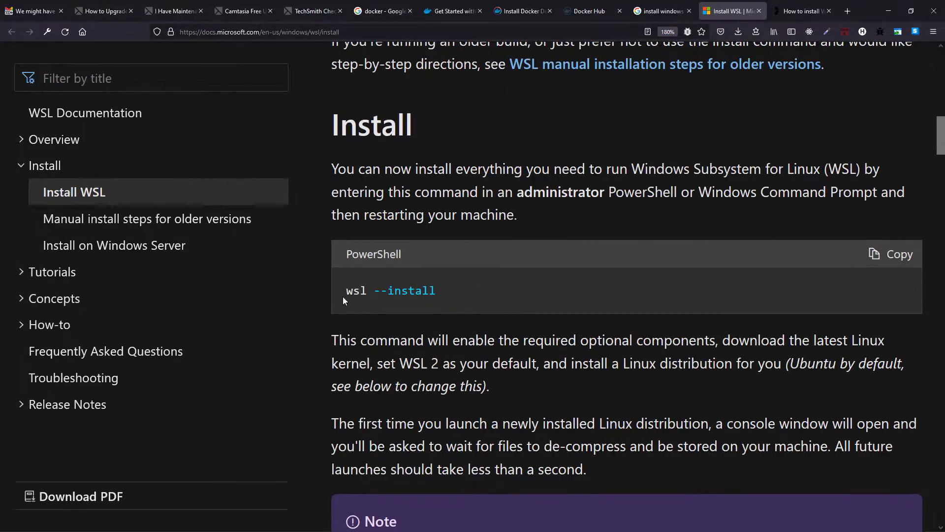
drag(346, 292, 439, 292)
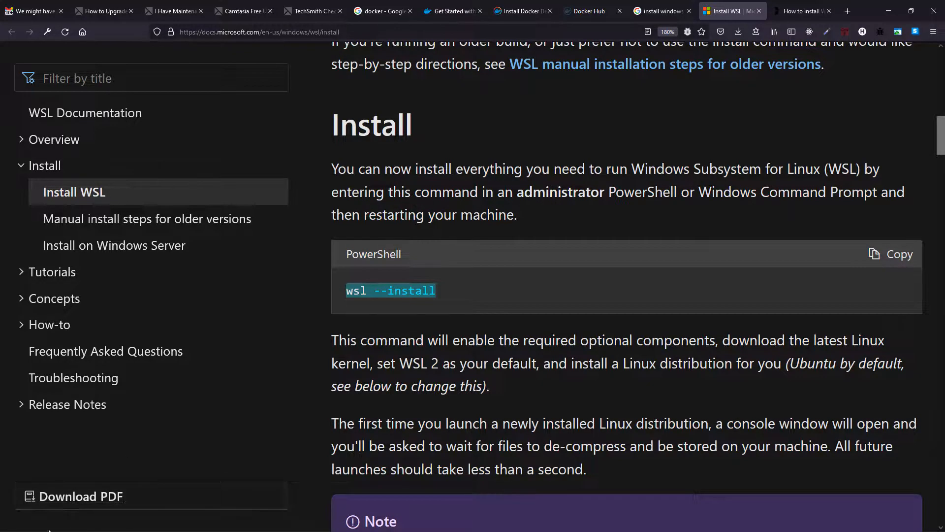
Step: Open a PowerShell session in Windows Terminal
click(9, 524)
click(28, 524)
text(t)
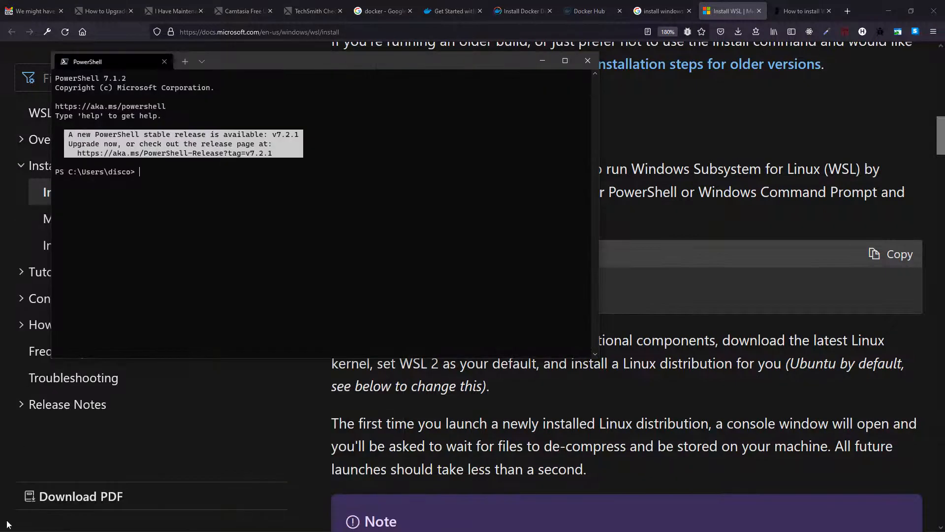
Step: Open Command Prompt, maximize its window and run wsl --install
click(9, 524)
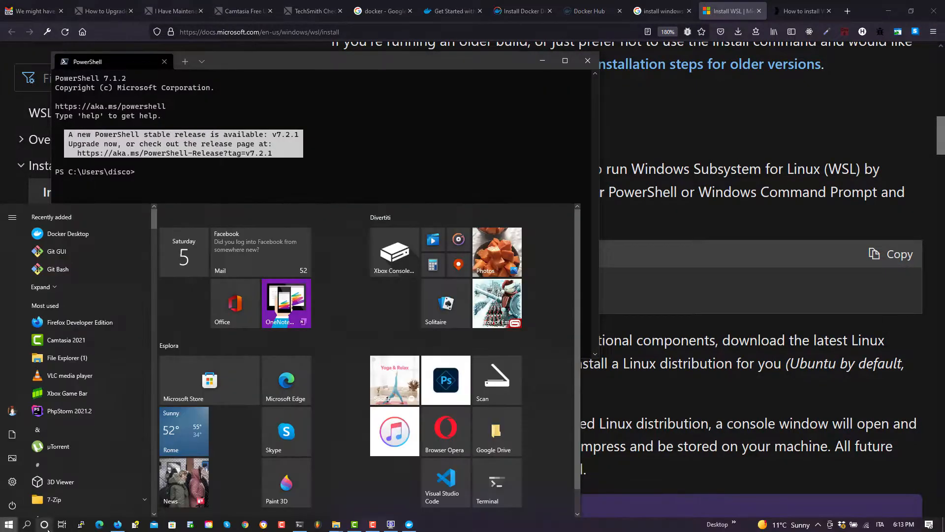
click(26, 524)
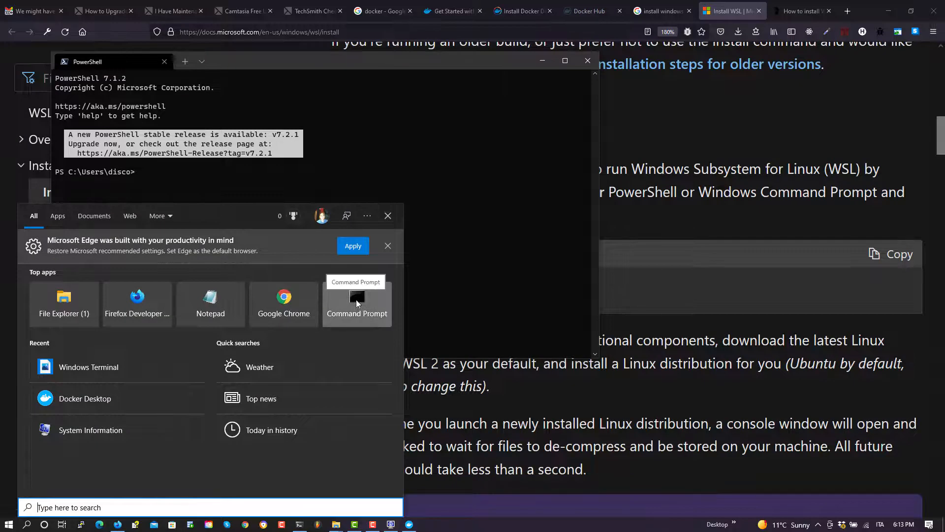
click(357, 300)
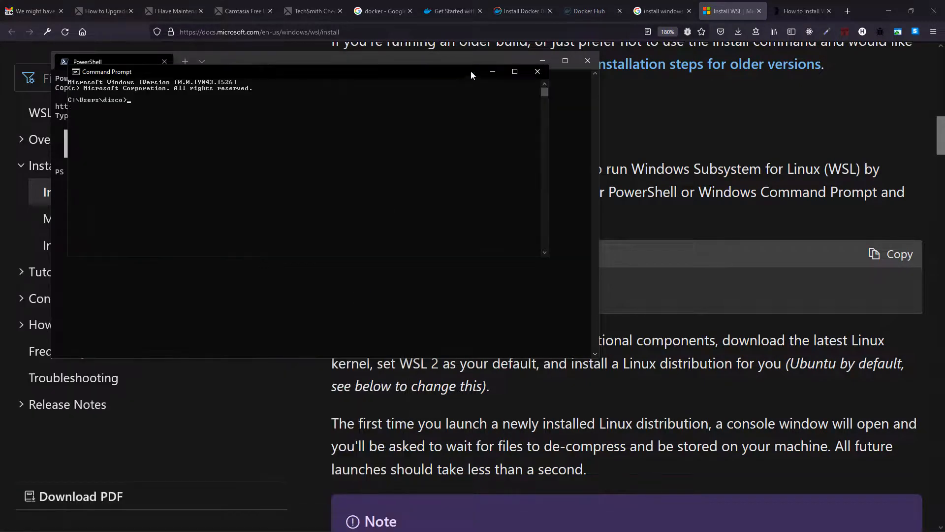
click(515, 71)
text(wsl --install)
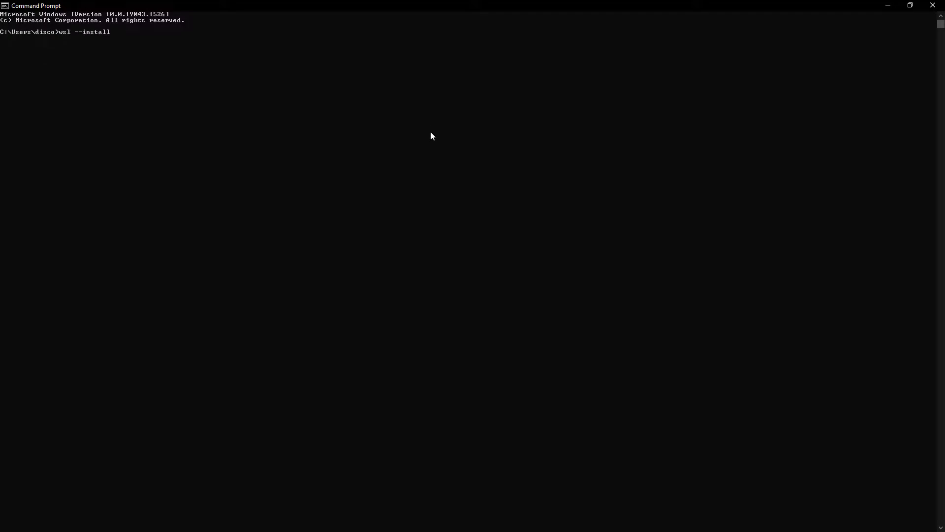
key(Return)
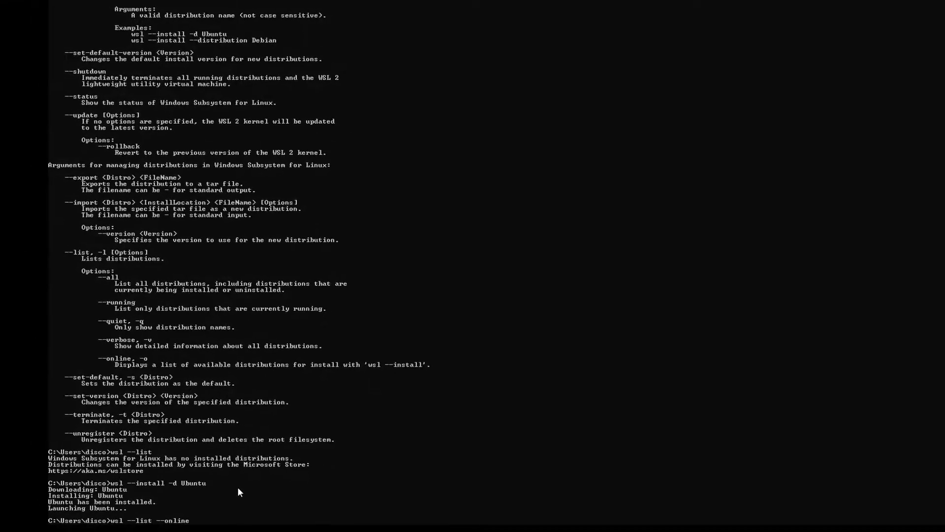
Step: List the installed WSL distributions with wsl --list, and try to empty the console with clear
key(BackSpace)
key(BackSpace)
key(BackSpace)
key(BackSpace)
key(BackSpace)
key(BackSpace)
key(BackSpace)
key(BackSpace)
key(Return)
text(clear)
key(Return)
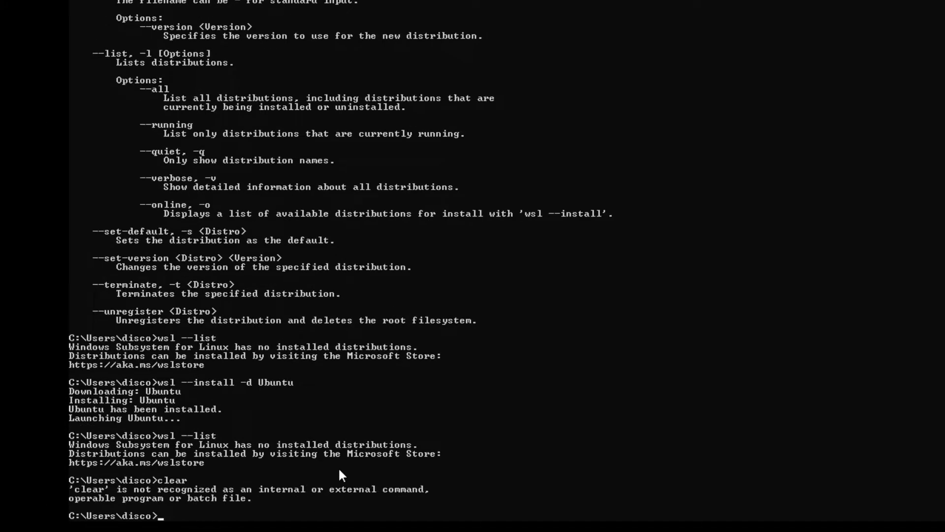
Step: List the Linux distributions available for installation with wsl --list --online
key(Up)
key(Up)
text(--onl)
text(ine)
key(Return)
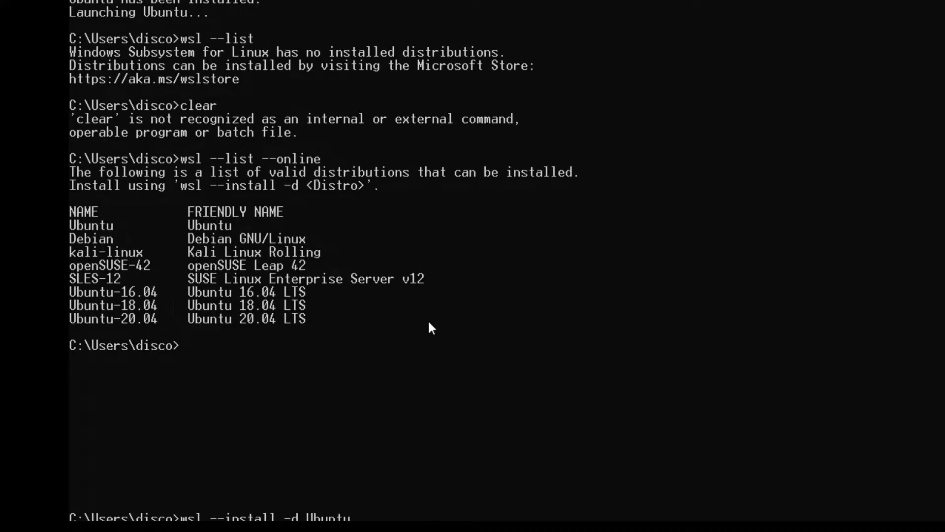
Step: Install the Ubuntu 20.04 LTS distribution with wsl --install -d Ubuntu-20.04
text(wsl --install -d)
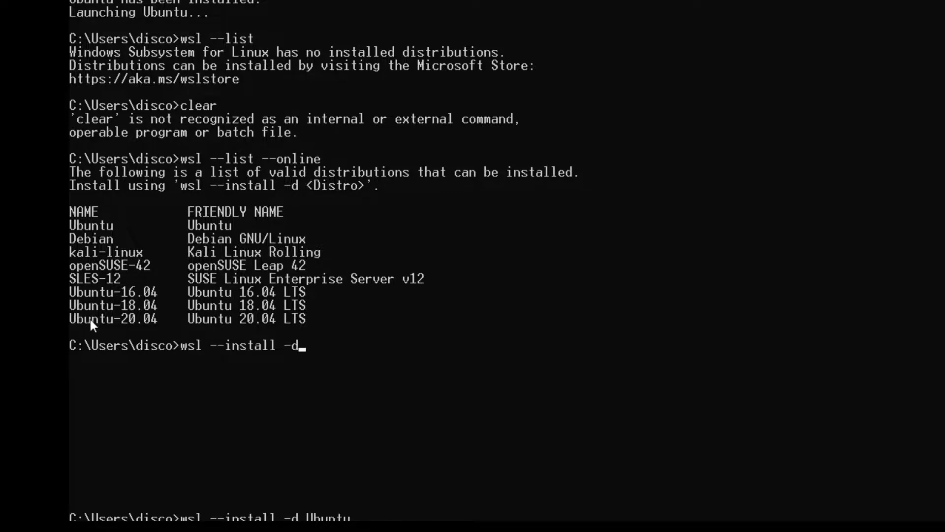
text( Ubuntu-20.04)
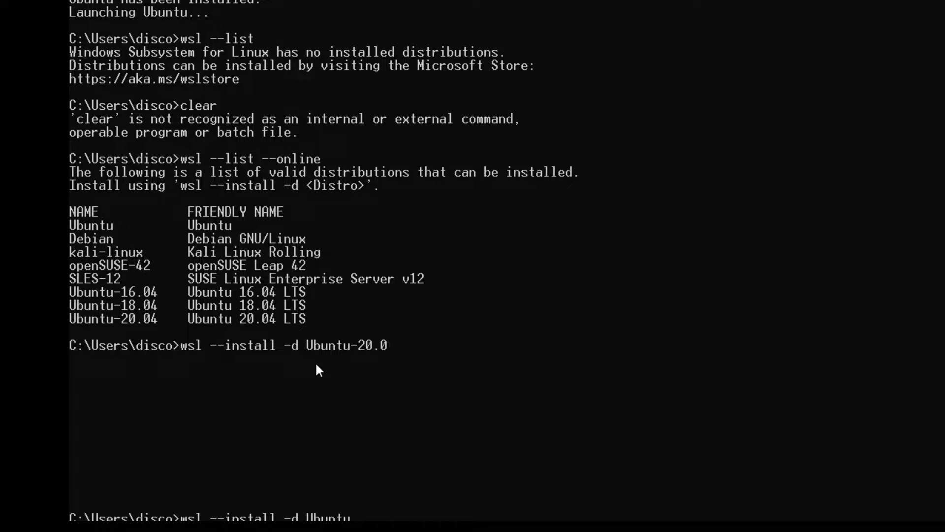
key(Return)
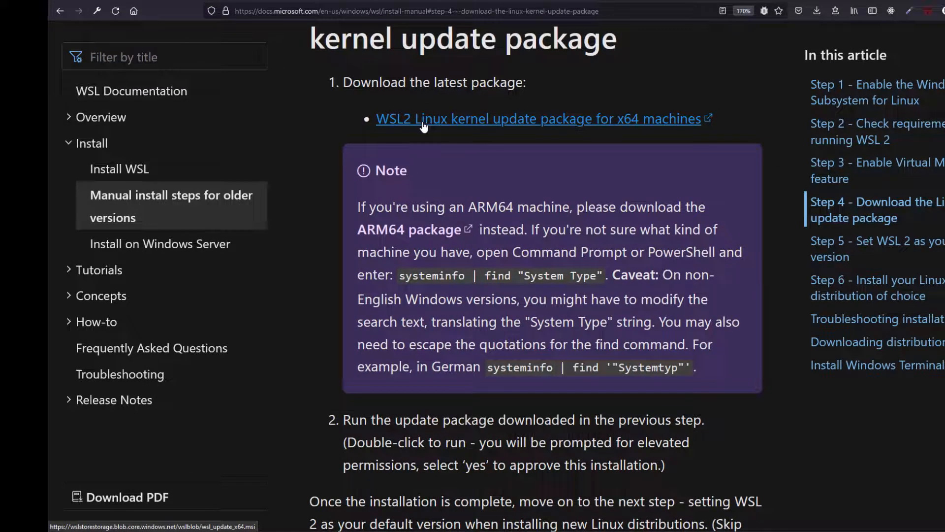
Step: Download the WSL2 Linux kernel update package for x64 machines and complete its setup wizard
click(423, 122)
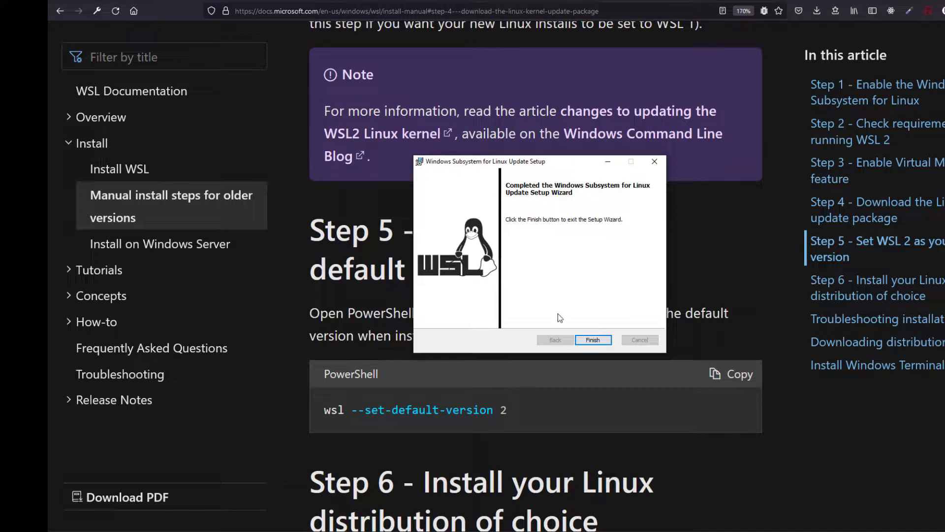
click(593, 340)
Step: Copy the documented wsl --set-default-version 2 command and run it in Command Prompt to make WSL 2 the default version
drag(325, 412, 524, 422)
key(ctrl+c)
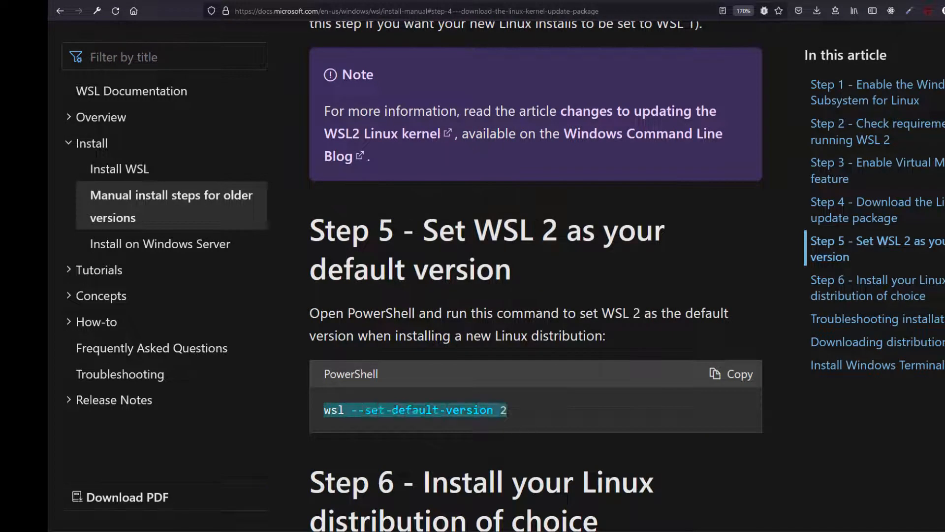
key(super)
click(413, 294)
key(ctrl+v)
key(Return)
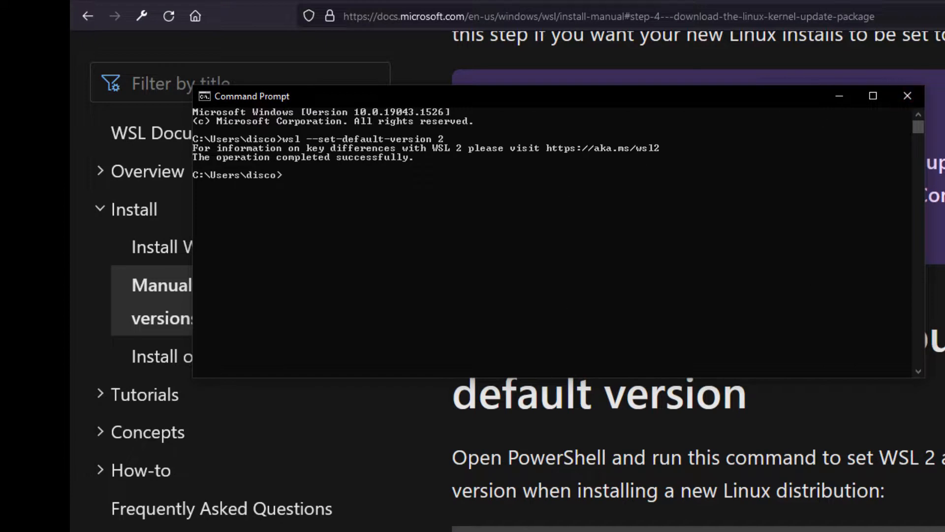
Step: Try to install the Ubuntu 20.04 distribution with wsl --install Ubuntu-20.04, reusing the previous command line
click(489, 258)
key(Up)
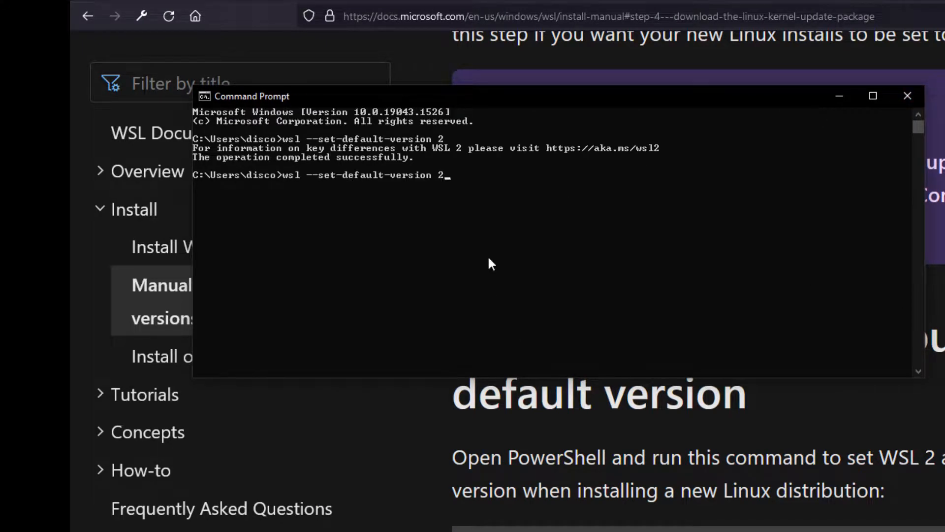
key(BackSpace)
key(BackSpace)
key(BackSpace)
key(BackSpace)
key(BackSpace)
key(BackSpace)
key(BackSpace)
key(BackSpace)
key(BackSpace)
key(BackSpace)
key(BackSpace)
key(BackSpace)
key(BackSpace)
key(BackSpace)
key(BackSpace)
key(BackSpace)
key(BackSpace)
key(BackSpace)
key(BackSpace)
key(BackSpace)
key(BackSpace)
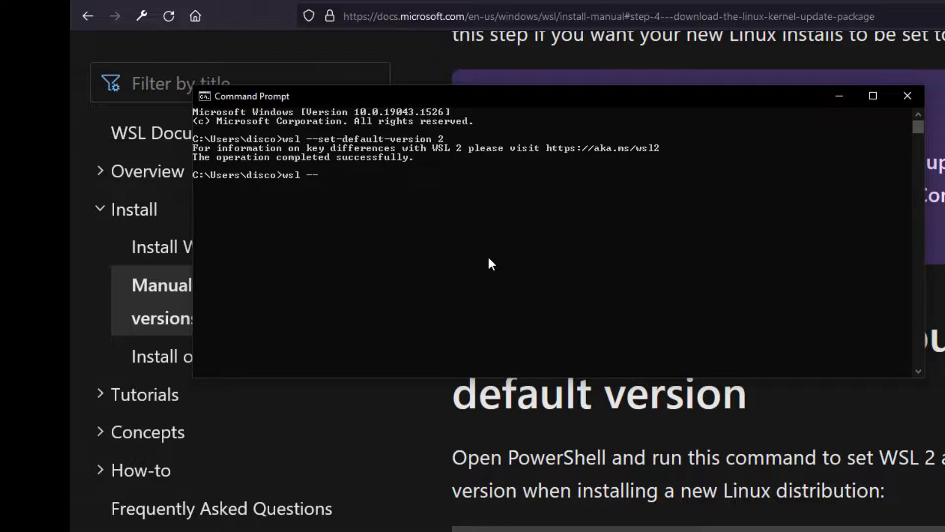
text(install Ubuntu-20)
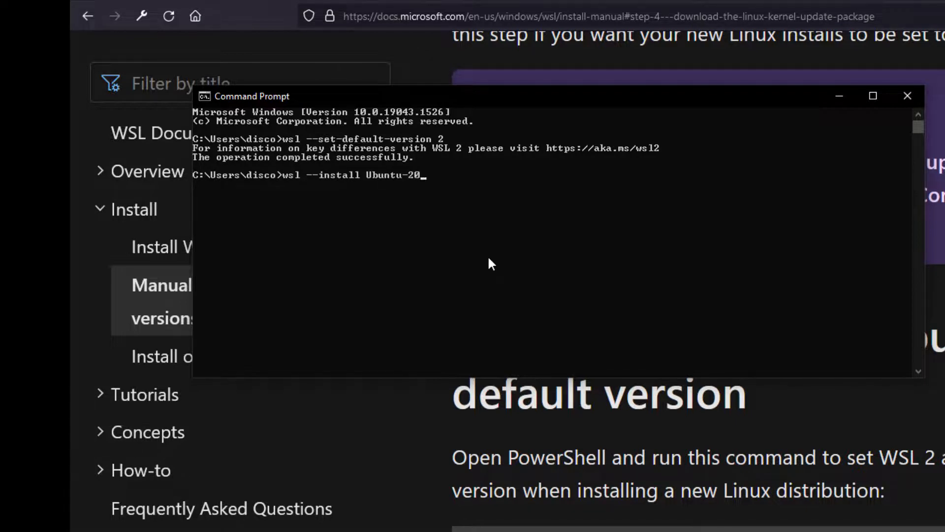
text(.04)
key(Return)
Step: Add the -d option to the last command and install the distribution with wsl --install -d Ubuntu-20.04
key(Up)
key(Left)
key(Left)
key(Left)
key(Left)
key(Left)
key(Left)
key(Left)
key(Left)
key(Left)
key(Left)
key(Left)
key(Left)
text(-d)
key(Return)
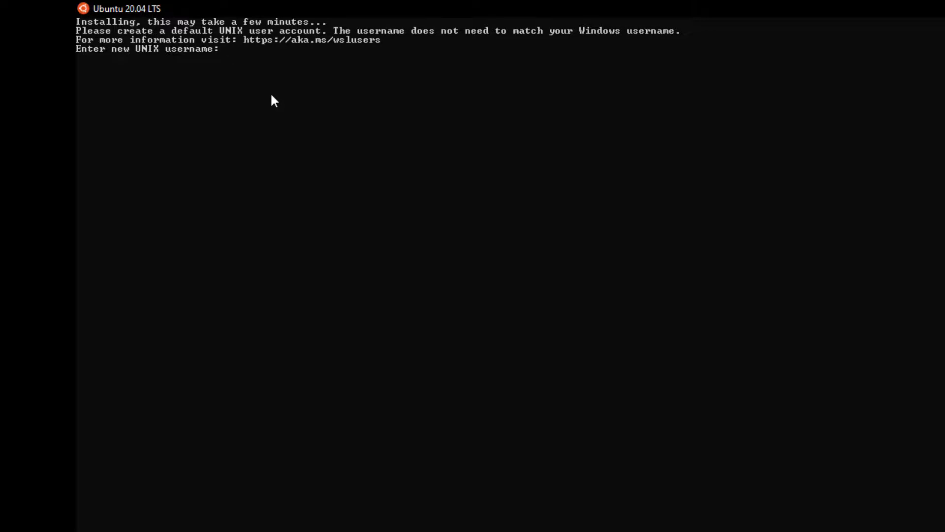
Step: Create the default UNIX account by entering the username and the new password twice, and print the working directory with pwd
text(hidran)
key(Return)
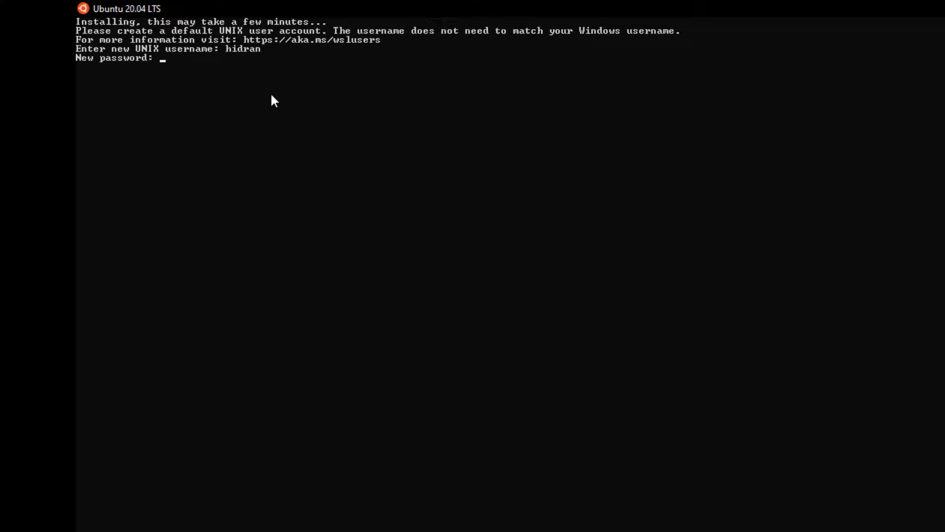
key(Return)
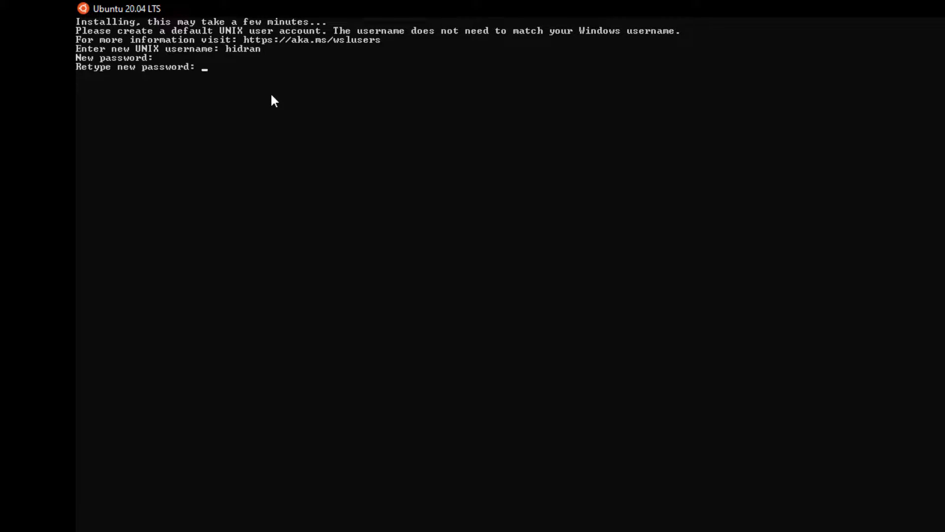
key(Return)
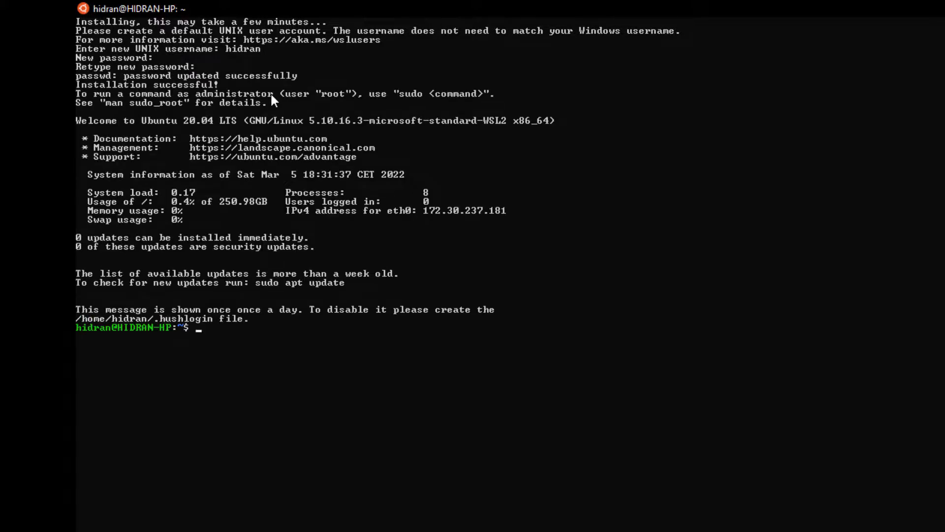
text(pwd)
key(Return)
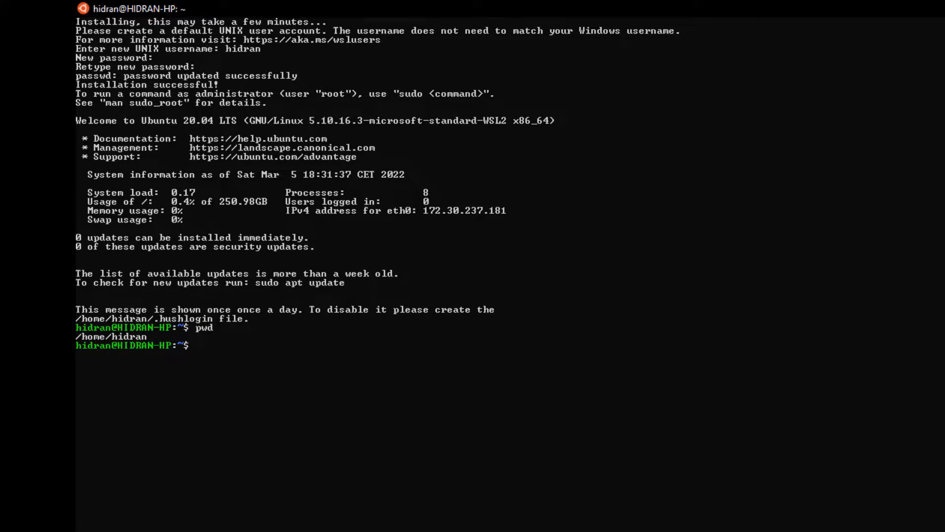
Step: Search the installed apps for ubu, launch the Ubuntu app and close its window
key(super)
key(super+s)
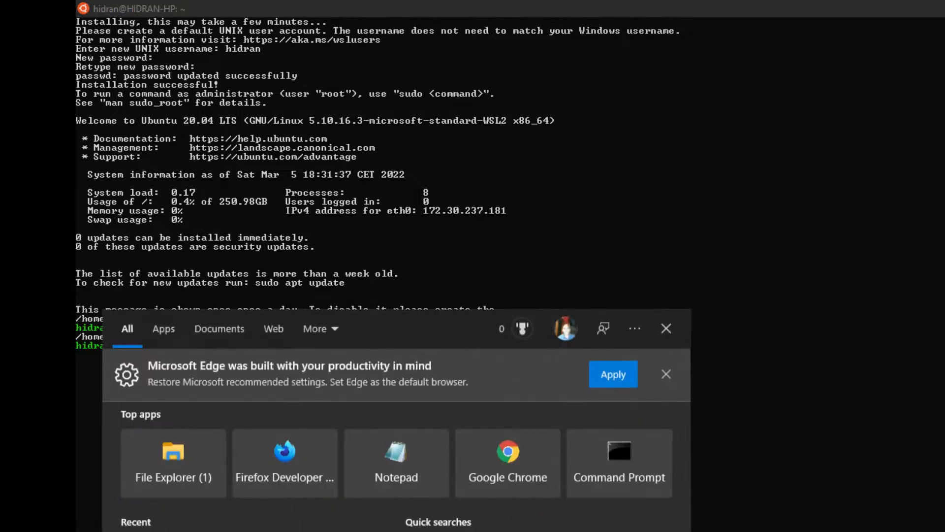
click(176, 326)
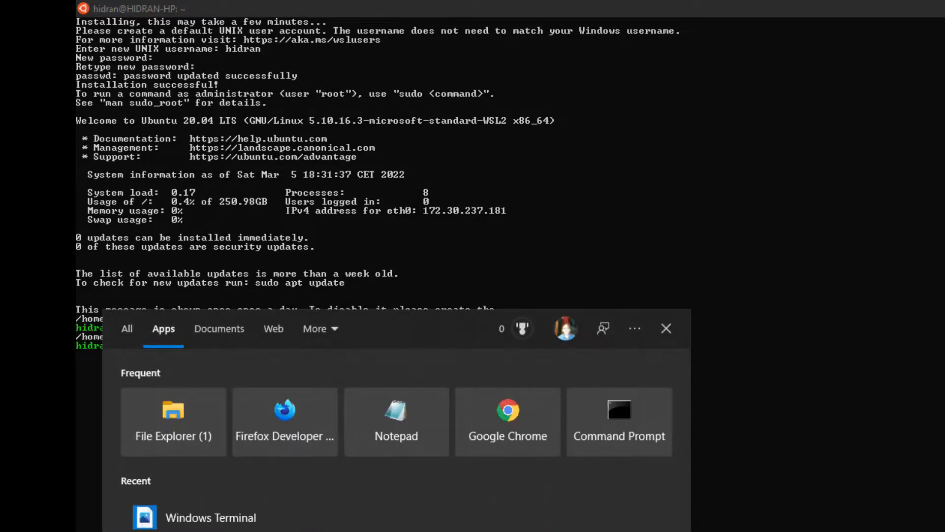
text(ubu)
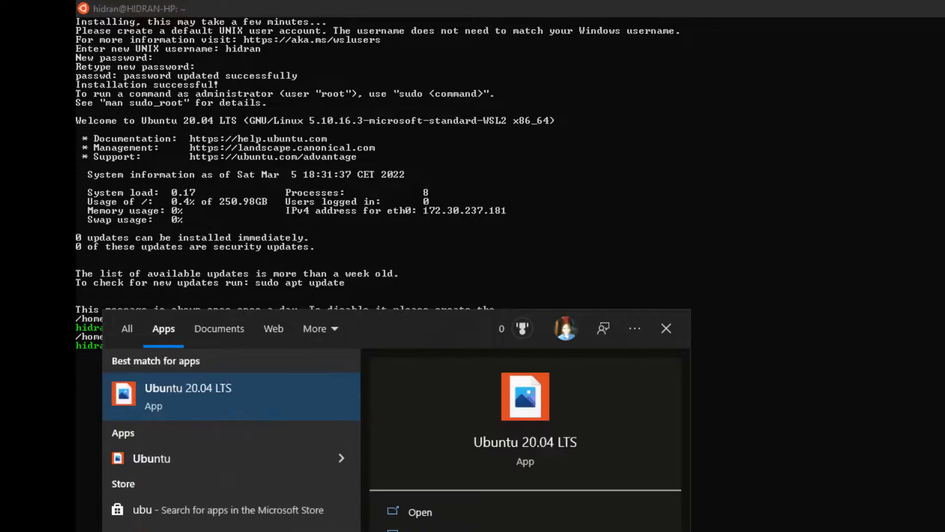
key(Return)
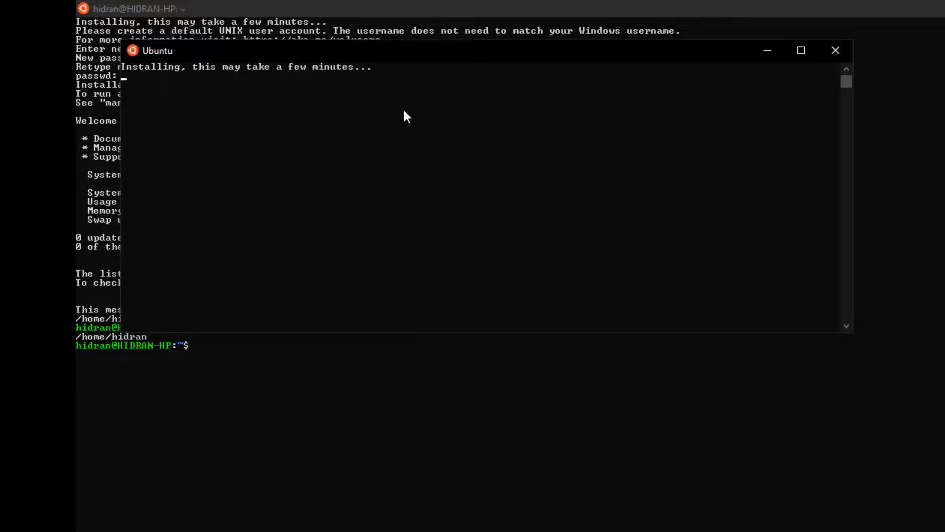
click(835, 50)
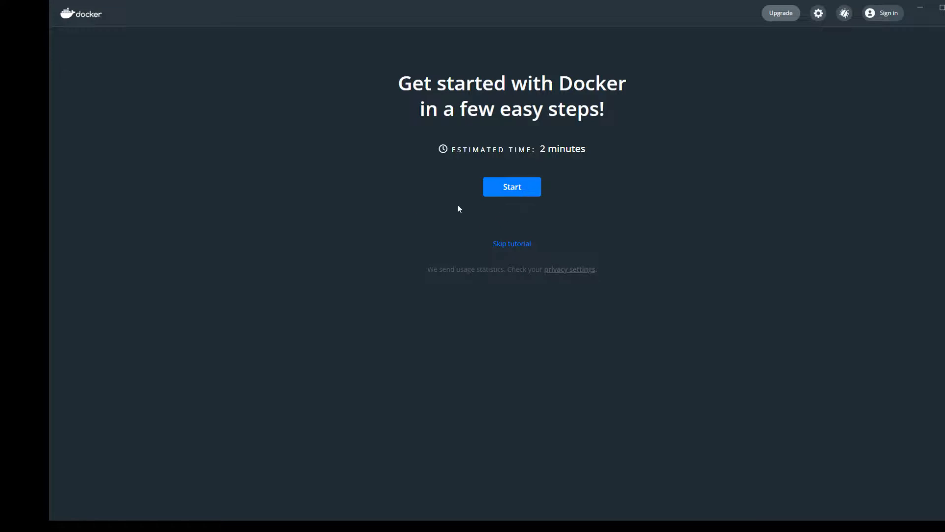
Step: Switch to Docker Desktop, skip the tutorial and enable Use Docker Compose V2 in the general settings
click(502, 249)
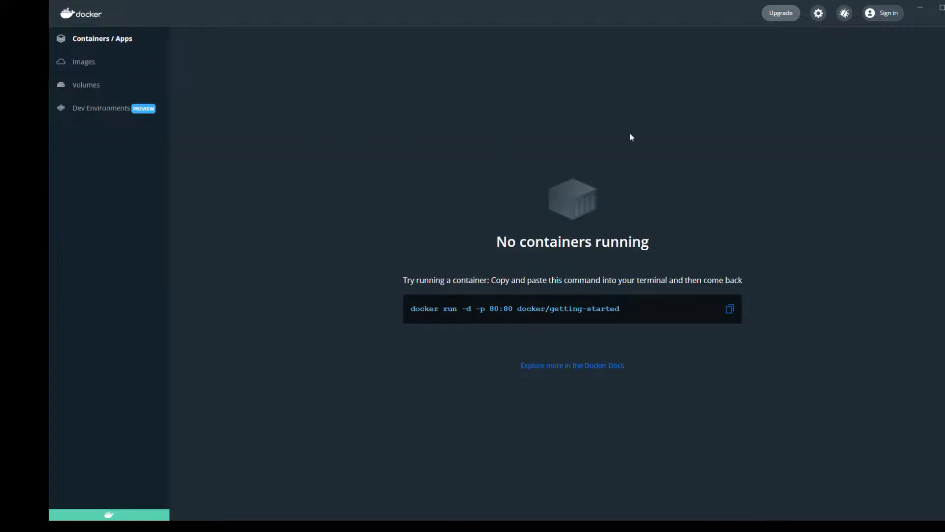
click(819, 14)
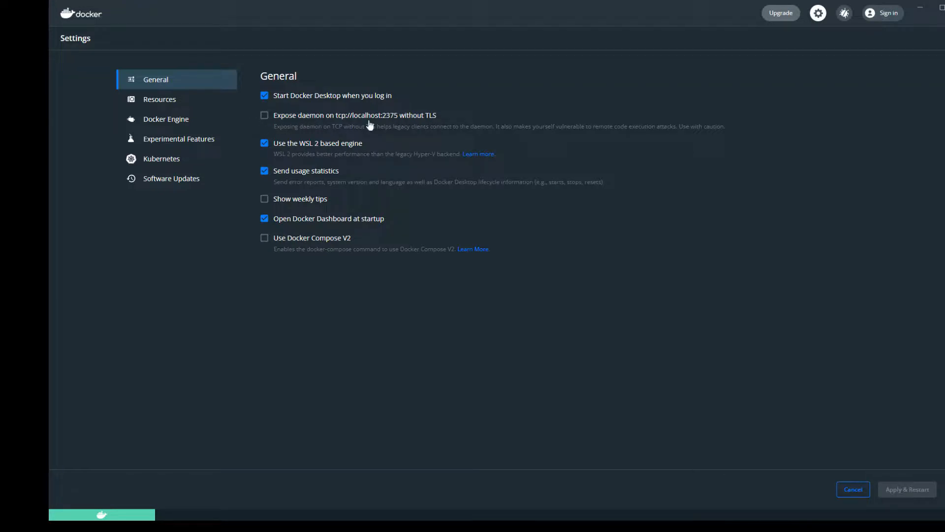
click(266, 238)
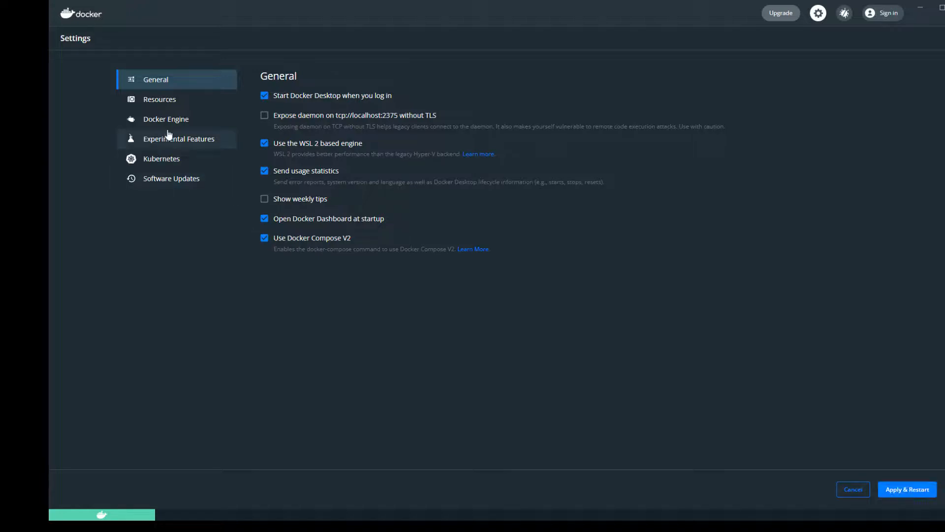
Step: Enable WSL integration for the Ubuntu-20.04 distro in the resource settings and apply the changes with a restart
click(161, 105)
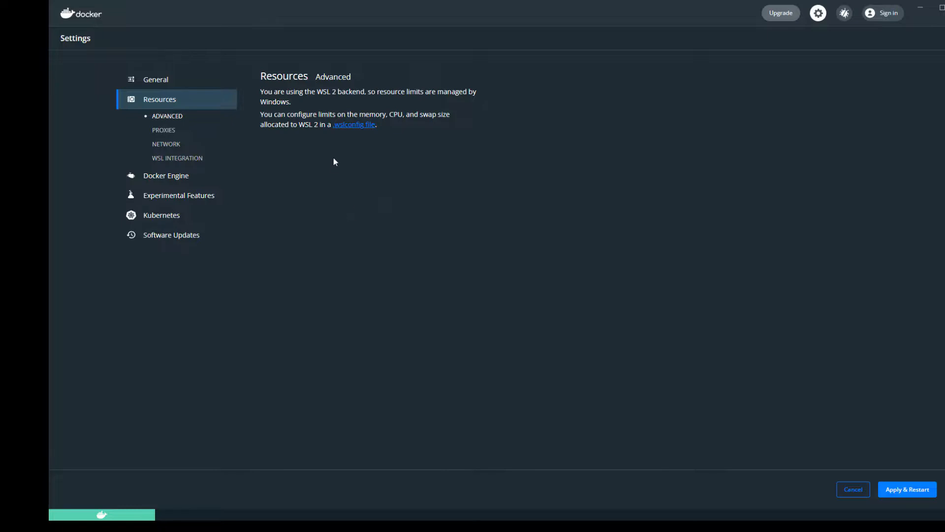
click(162, 144)
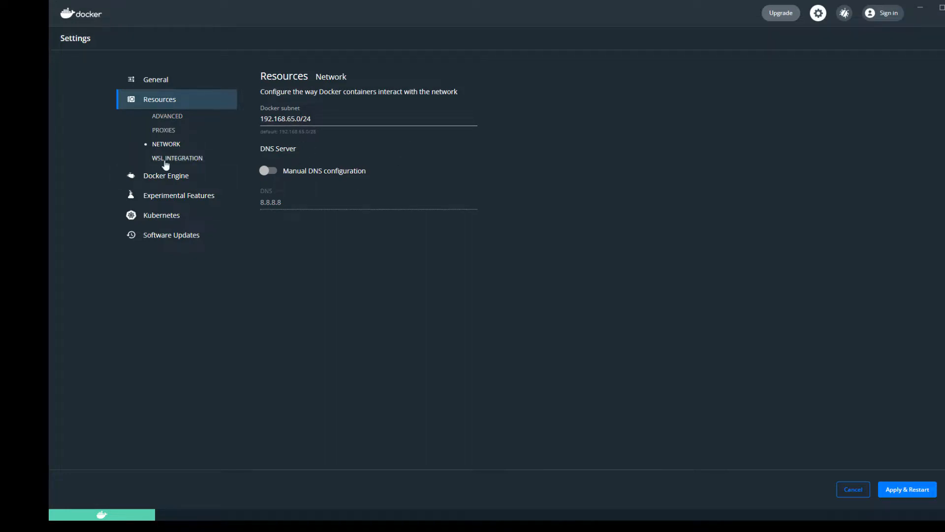
click(168, 158)
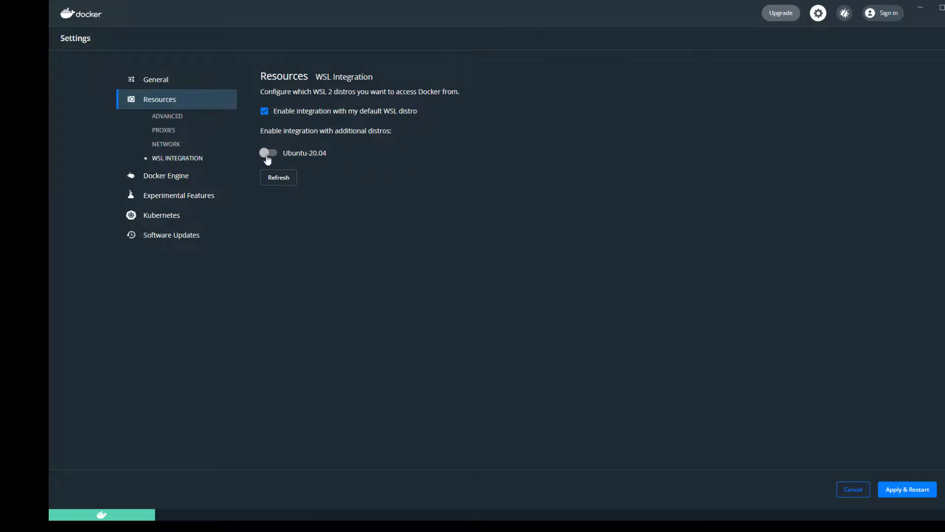
click(267, 157)
click(908, 498)
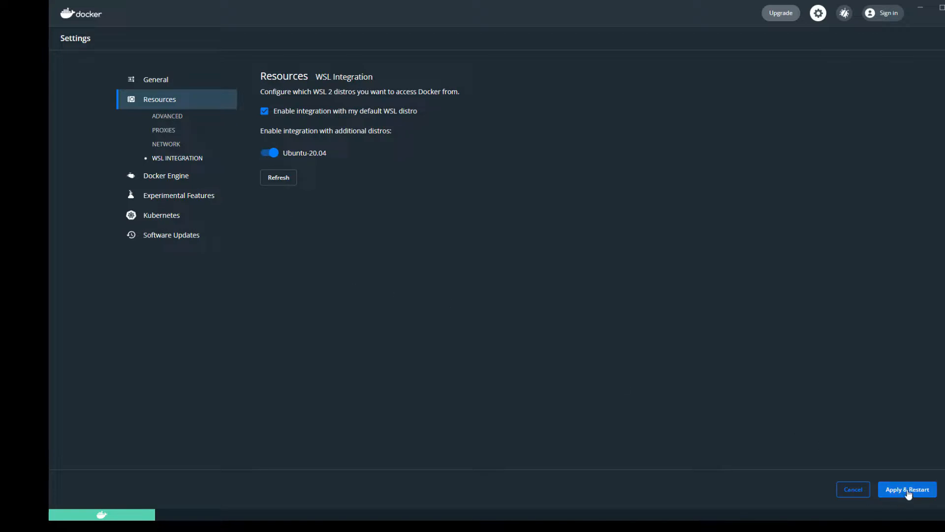
Step: Check for Docker Desktop software updates, turn on Always download updates and apply the changes with a restart
click(160, 237)
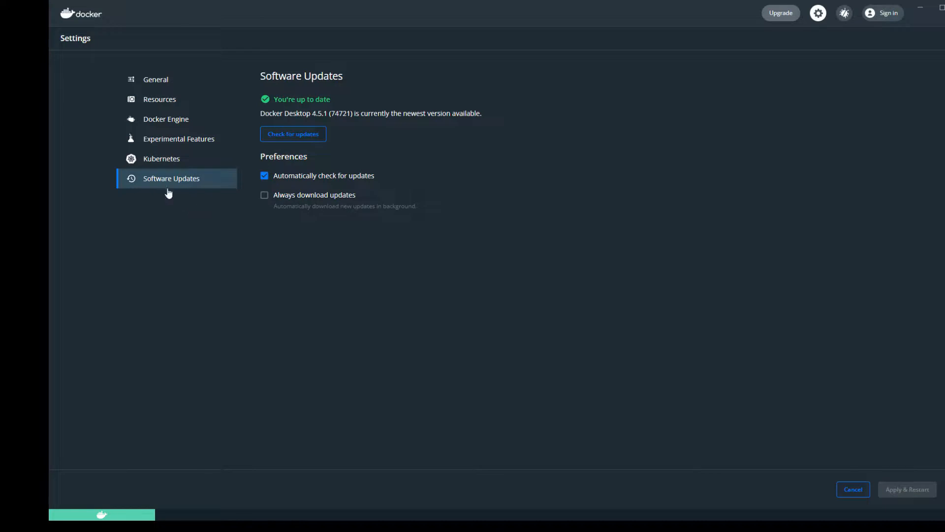
click(303, 137)
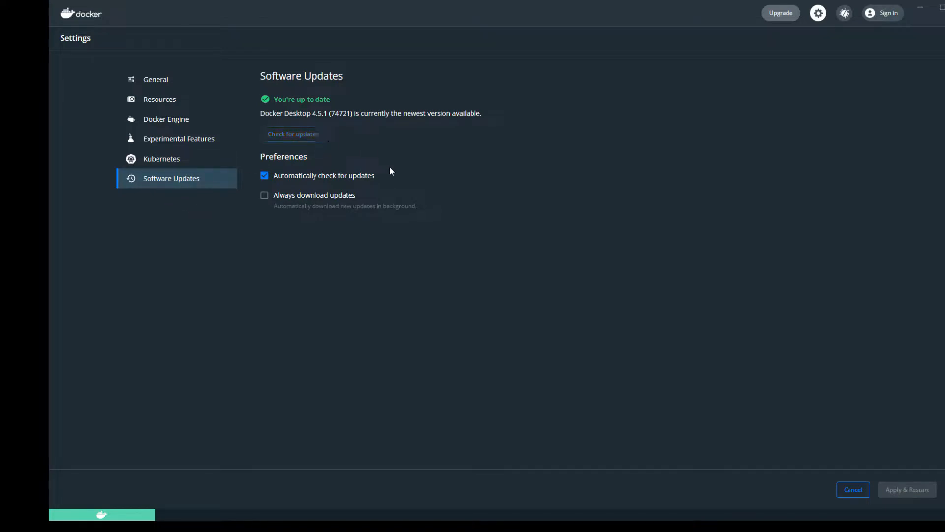
click(264, 197)
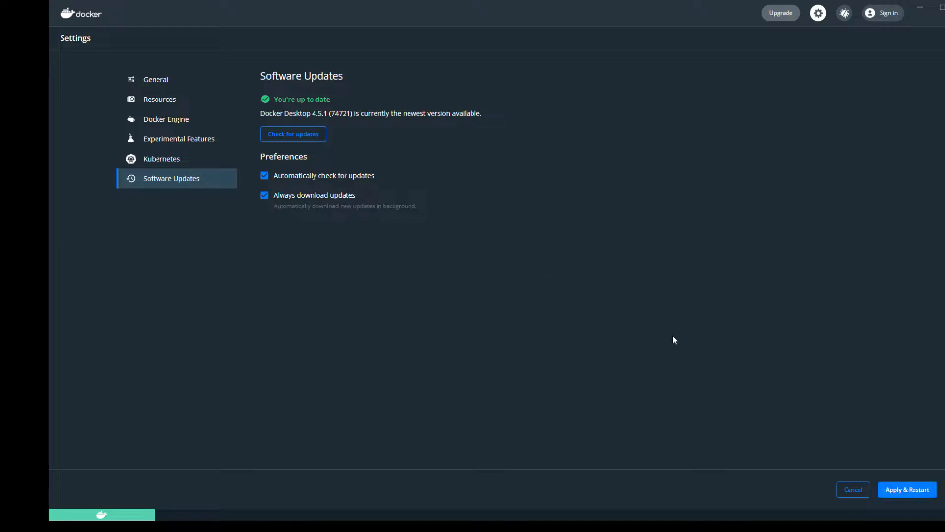
click(890, 493)
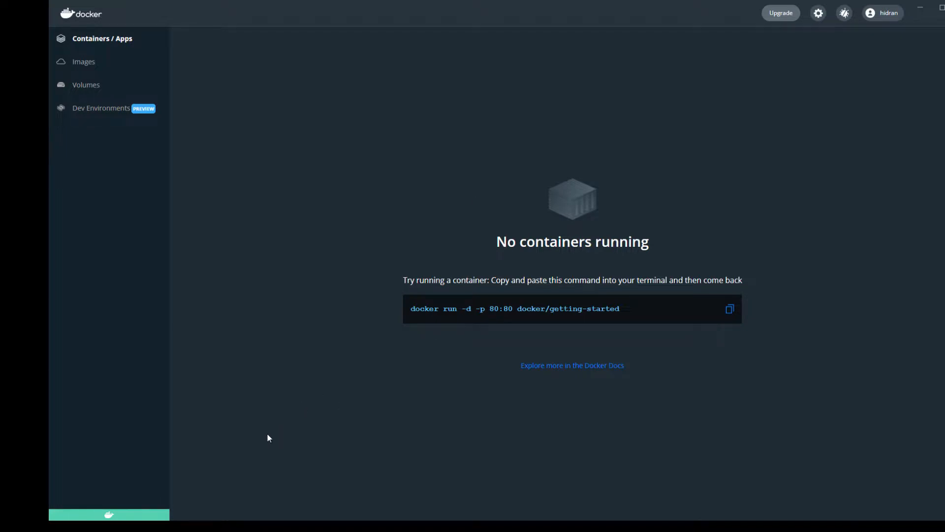
Step: In a maximized Command Prompt, list the available Docker commands with docker and show the version details with docker version
key(super)
click(76, 515)
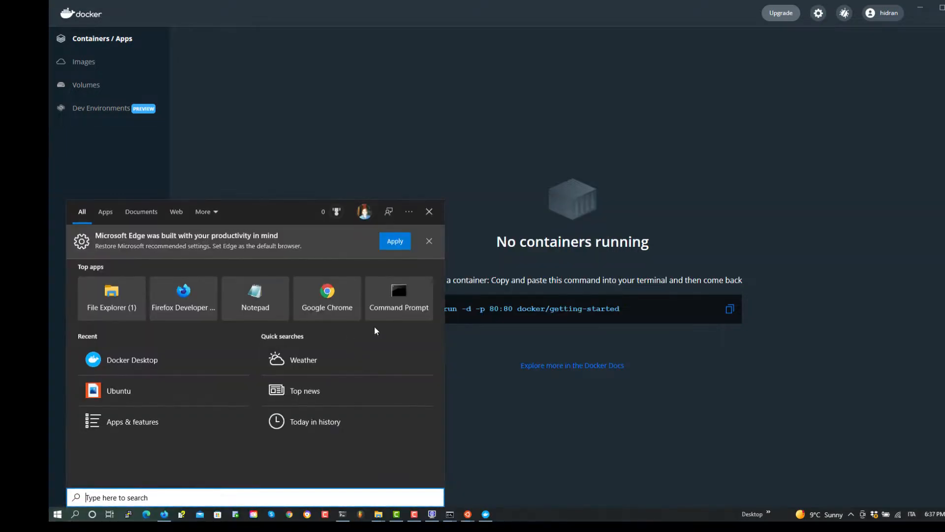
click(393, 298)
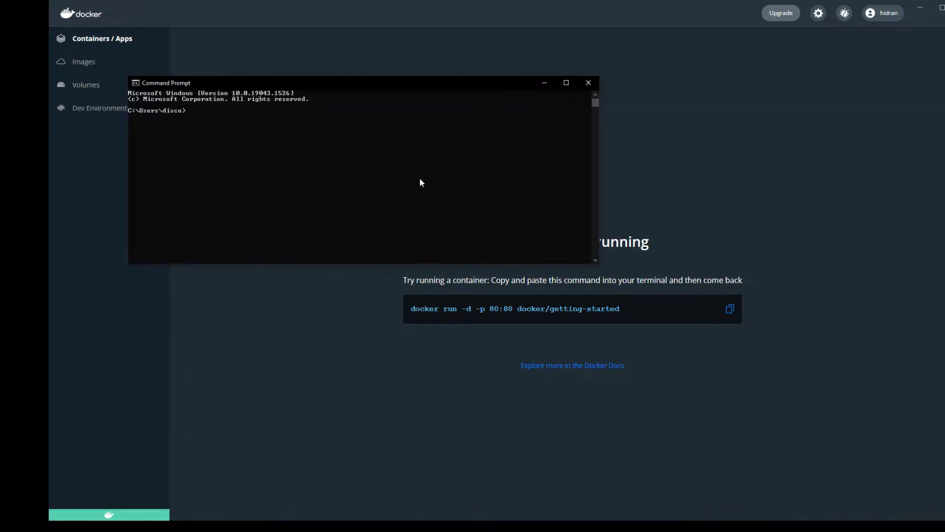
text(docker)
key(Return)
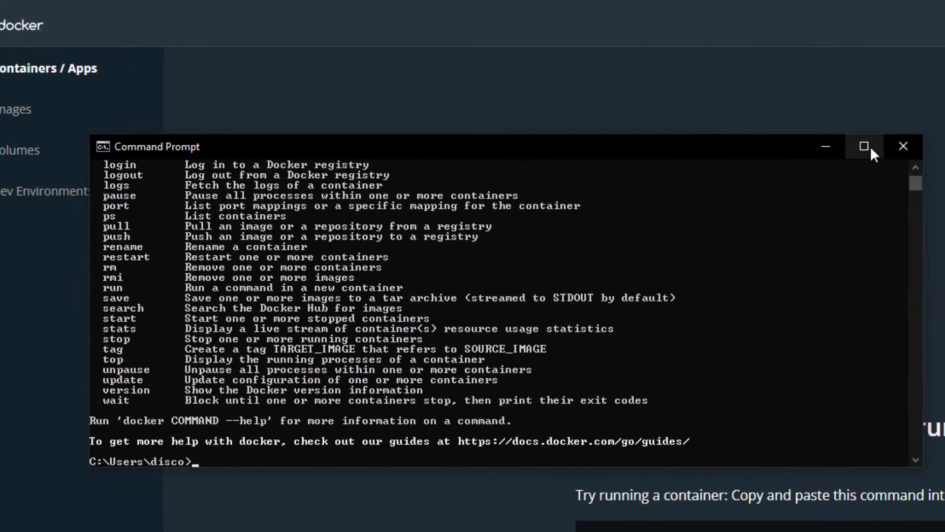
click(866, 149)
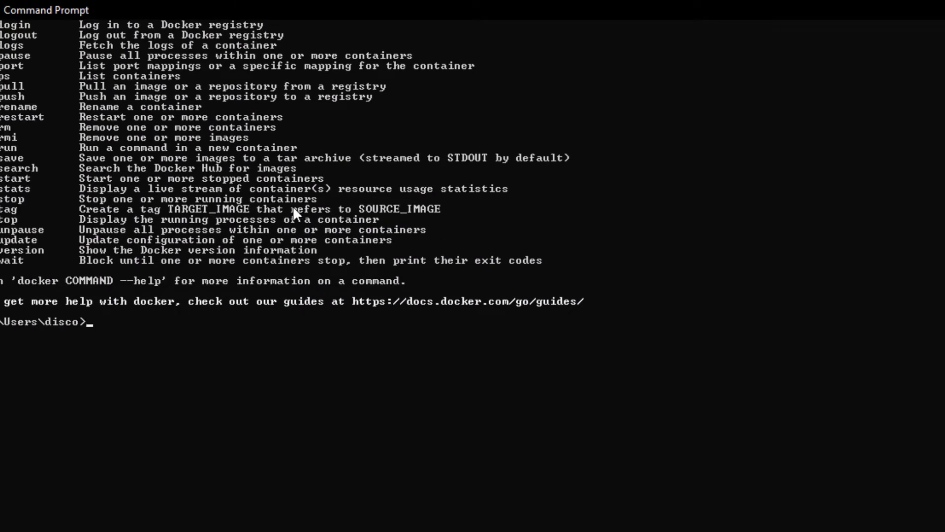
scroll(119, 170, up, 3)
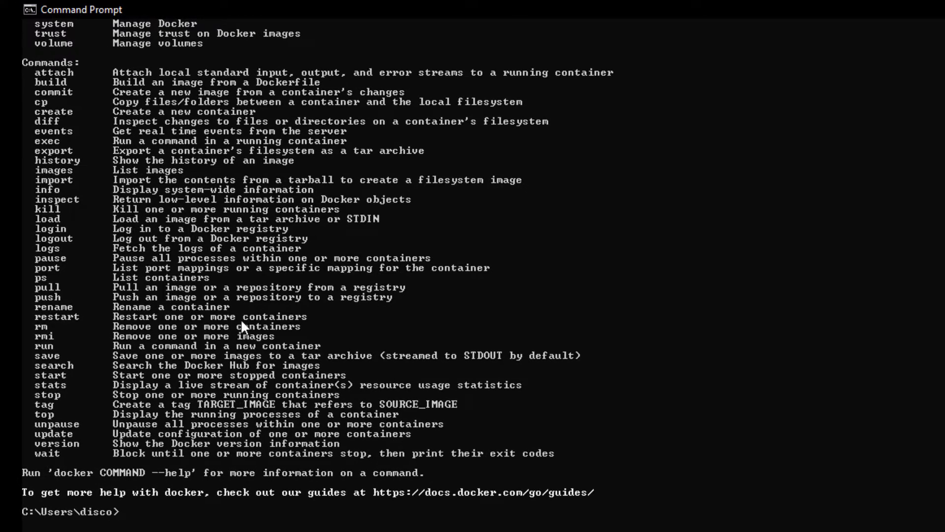
text(docker version)
key(Return)
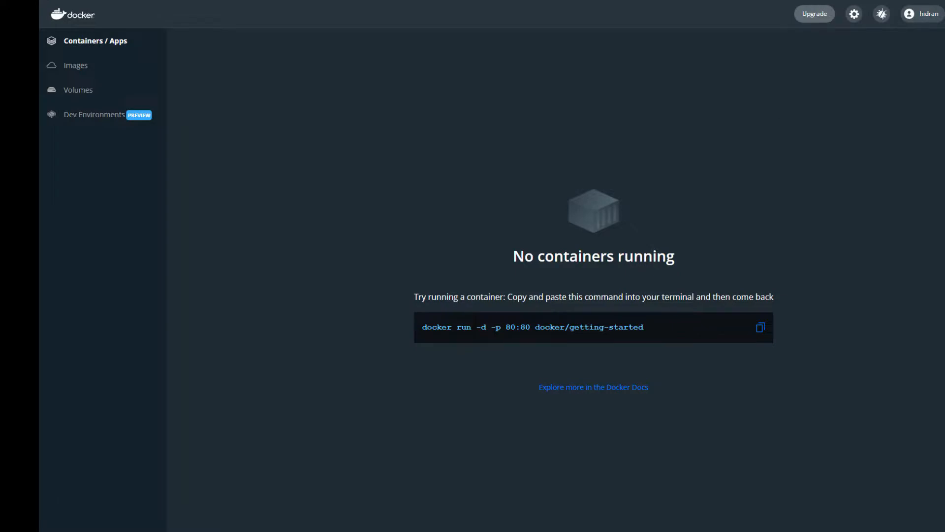
Step: Copy Docker Desktop's sample run command and start the container in the console on host port 8000 with docker run -d -p 8000:80 docker/getting-started
drag(536, 327, 560, 327)
drag(520, 327, 530, 328)
click(530, 327)
drag(516, 327, 506, 327)
click(761, 330)
key(super)
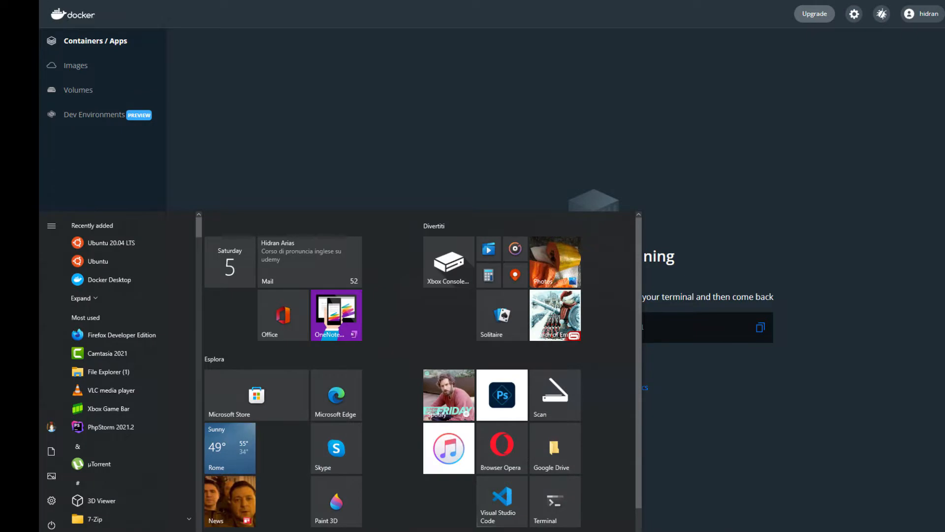
click(575, 495)
key(ctrl+v)
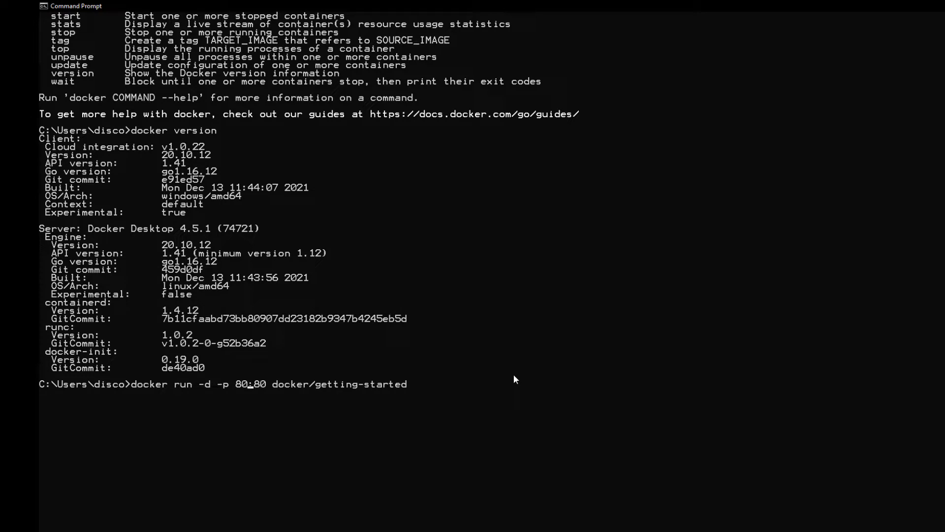
text(00)
key(Return)
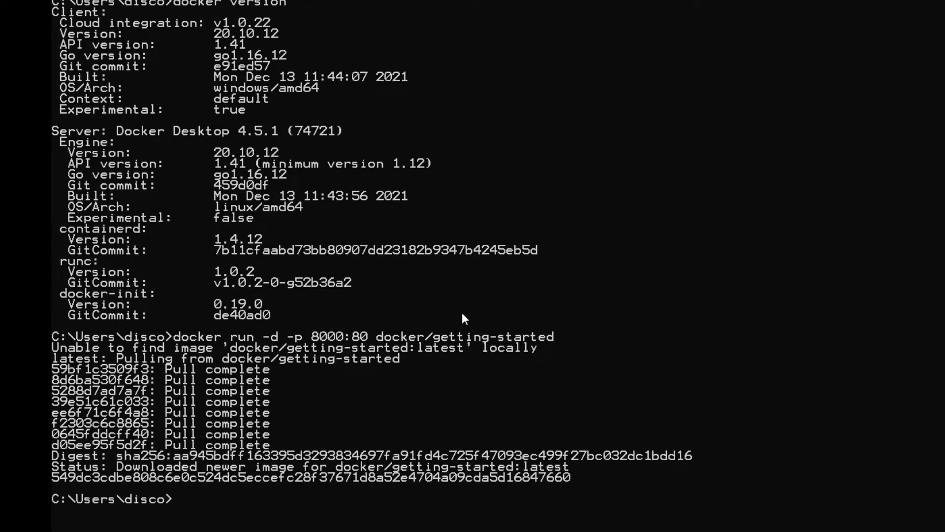
Step: List the running containers in the console with docker ps
text(docker)
text(ps)
key(Return)
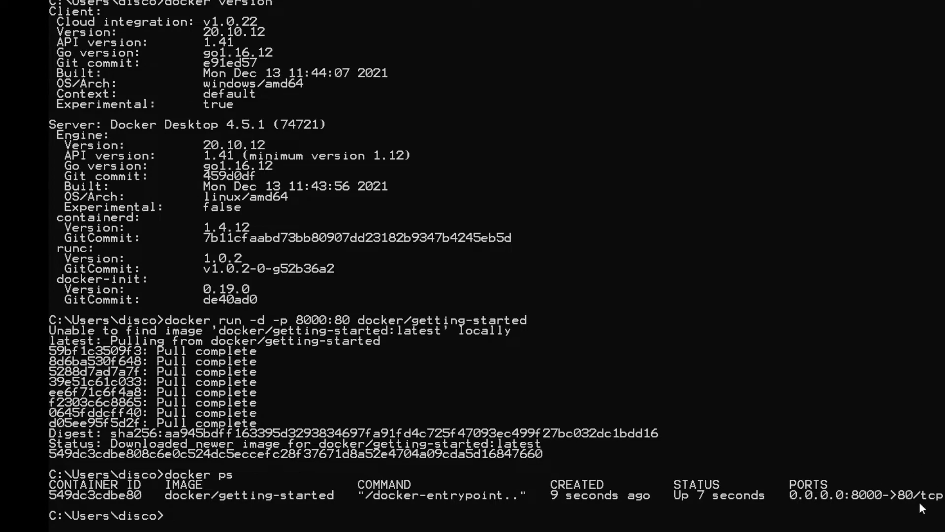
Step: Switch to Firefox and open the container's tutorial page at localhost:8000/tutorial/
key(super+Tab)
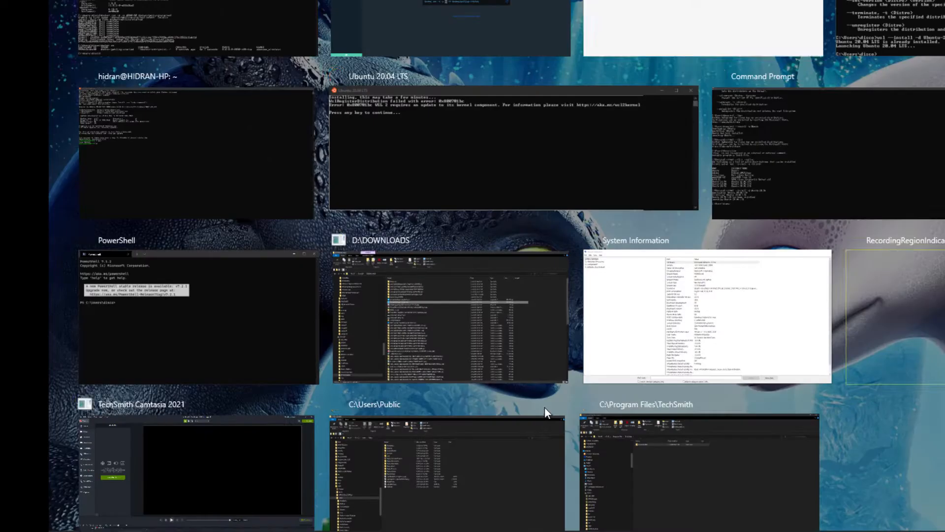
click(597, 6)
click(477, 5)
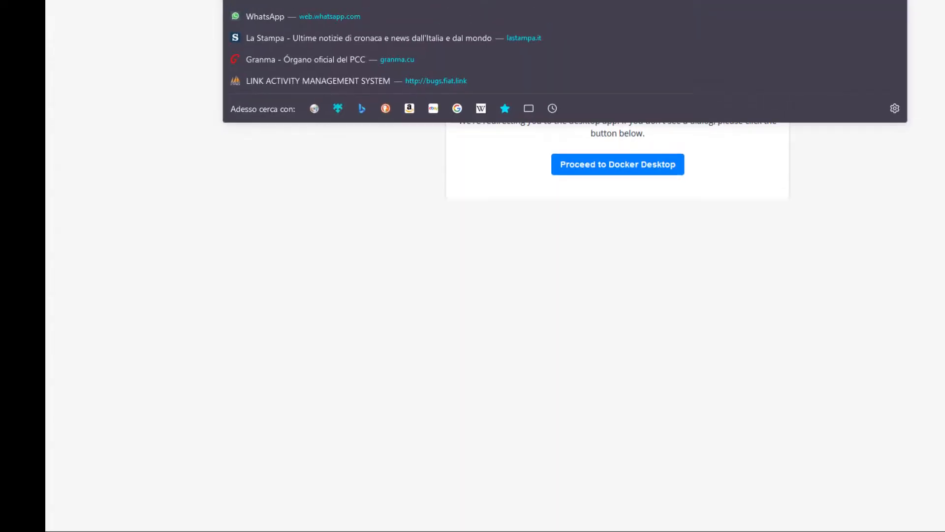
text(localhost:8000/tutorial/)
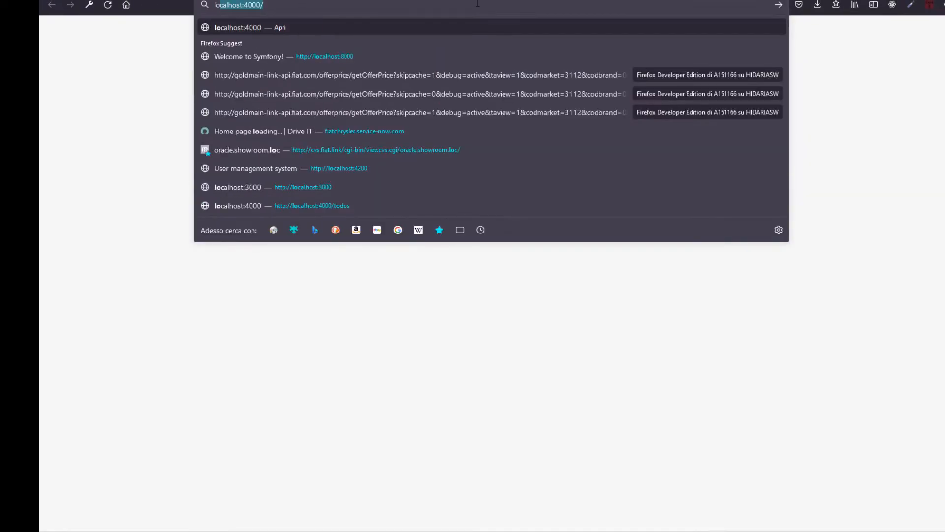
key(Right)
key(BackSpace)
text(8)
key(Return)
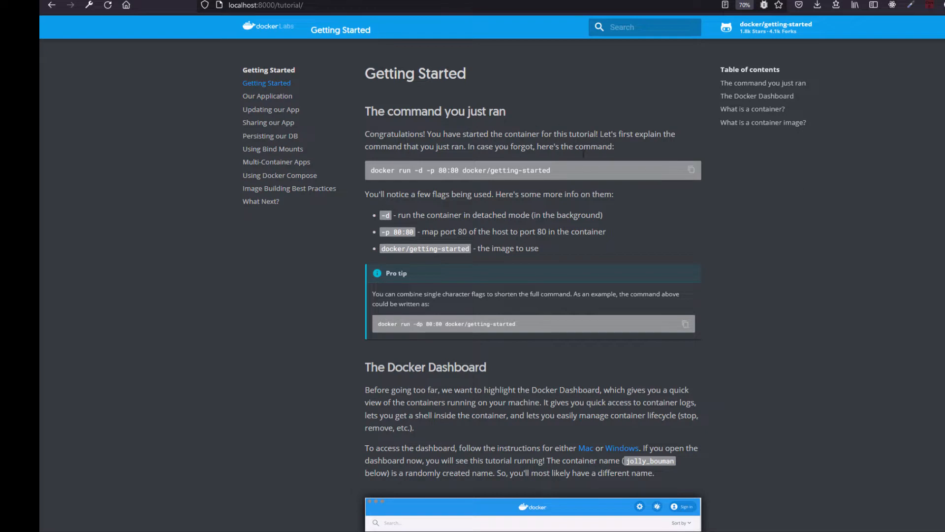
Step: Replace localhost with 127.0.0.1 in the address and load 127.0.0.1:8000/tutorial/
key(ctrl+l)
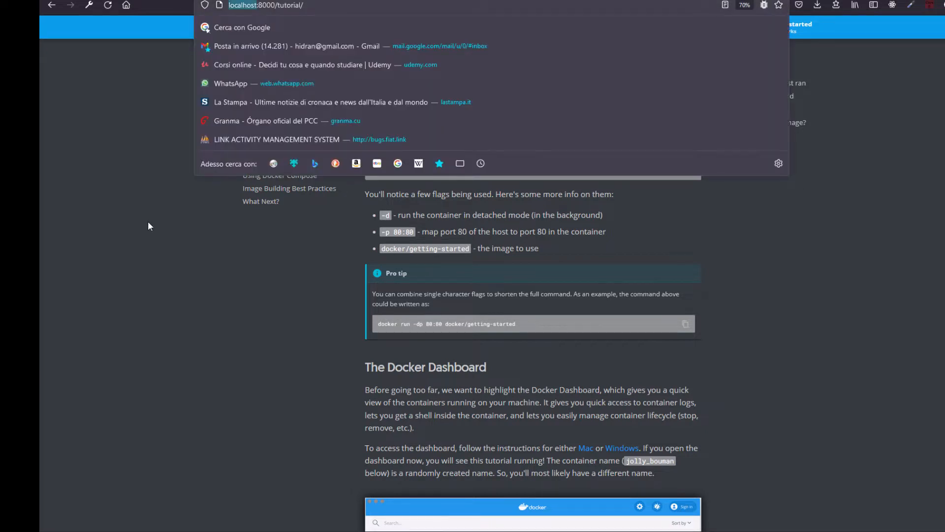
text(127.0.)
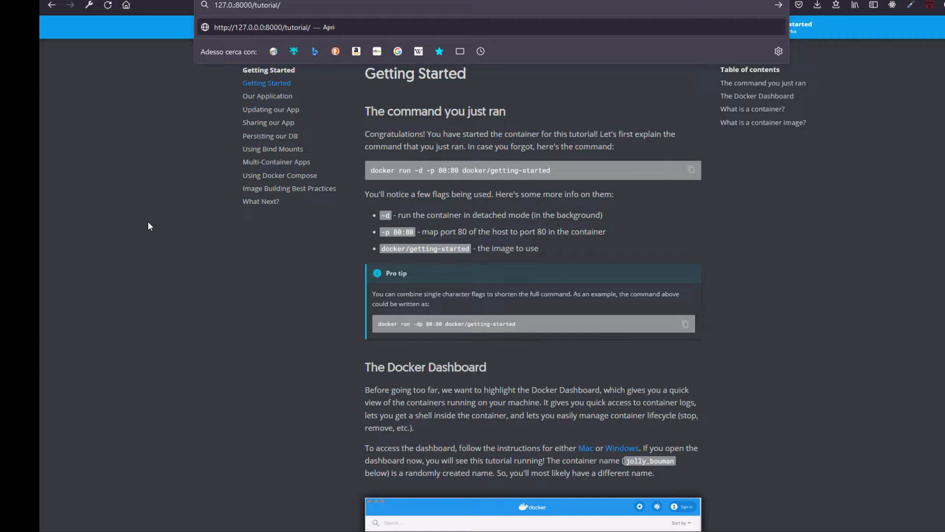
text(0.1)
key(Return)
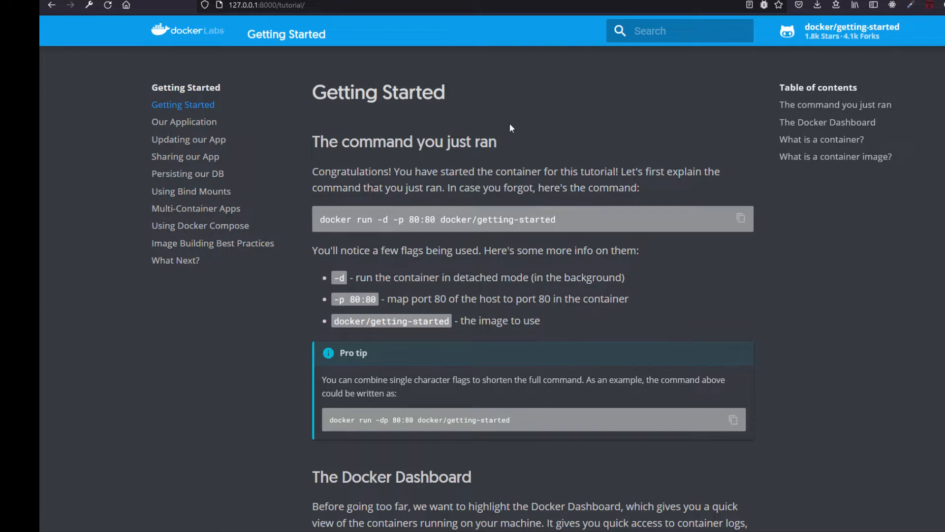
Step: Switch to the Docker Command Prompt, stop the running container with docker stop 549dc3cdbe80 and list the running containers with docker ps
key(super)
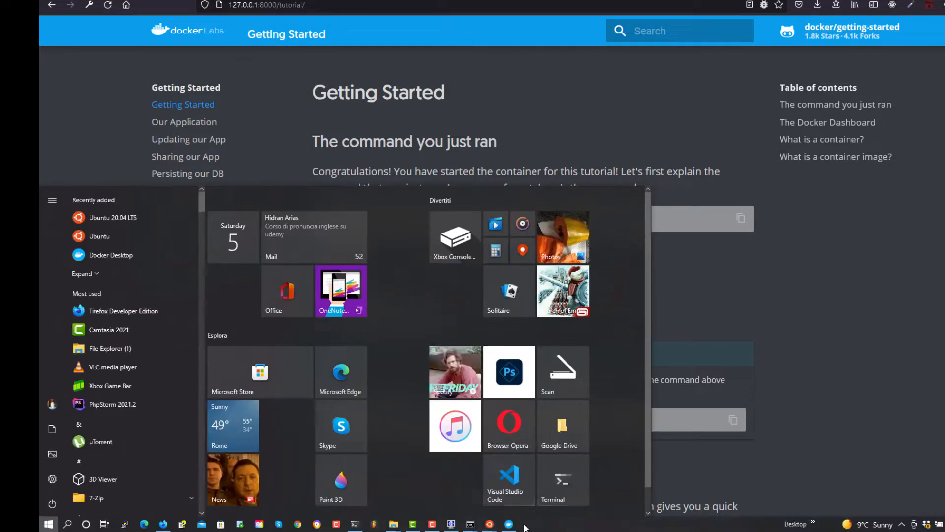
mouse_move(477, 529)
click(546, 475)
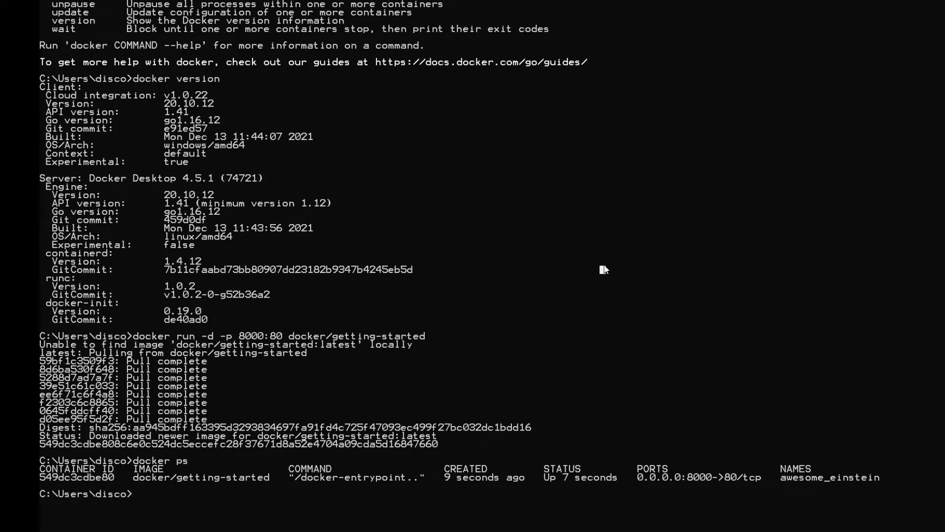
text(dok)
key(BackSpace)
text(cker stop)
drag(42, 477, 91, 479)
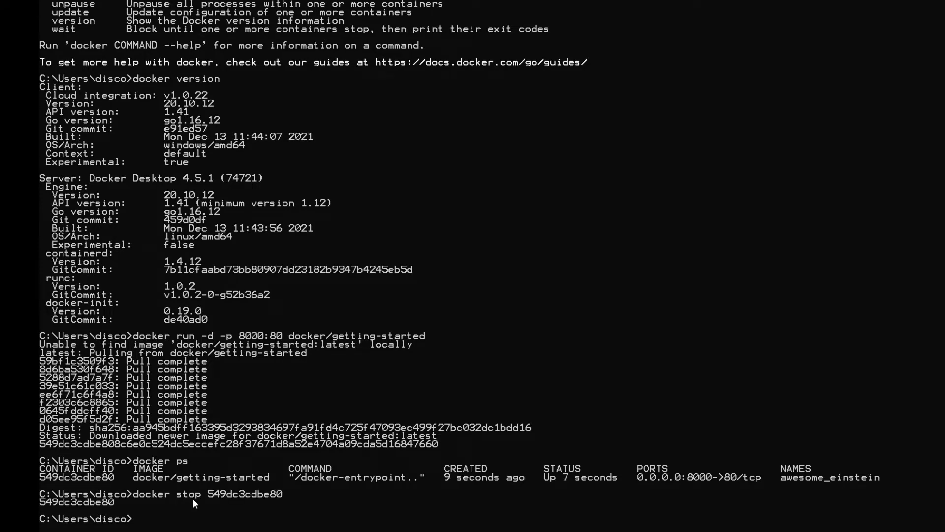
text(docker ps)
key(Return)
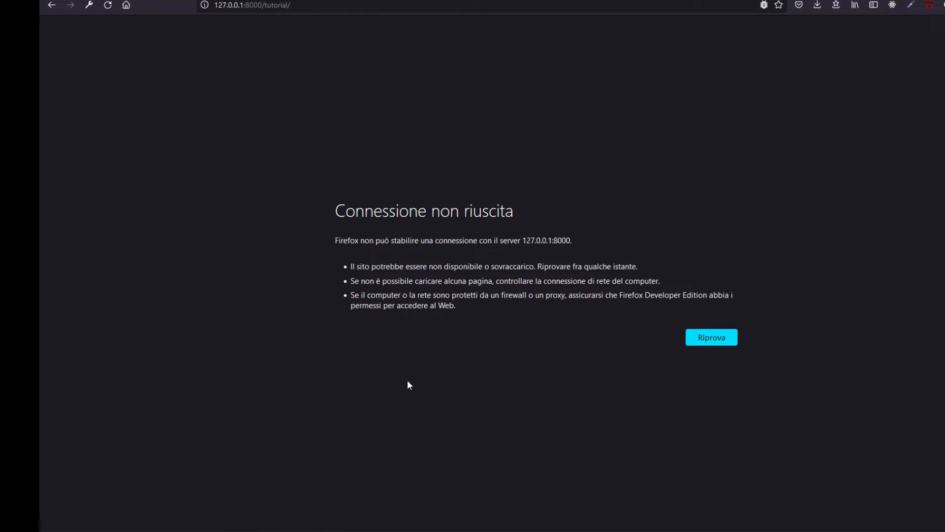
Step: In the Docker Command Prompt, run docker run -d -p 4000:80 docker/getting-started and list the running containers with docker ps
key(super)
click(470, 524)
key(Up)
key(Up)
key(Up)
key(Up)
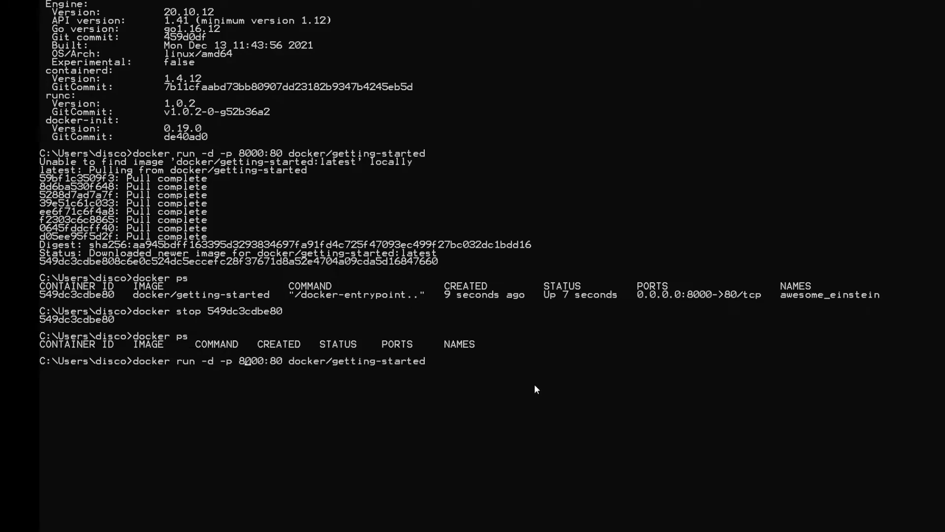
key(BackSpace)
text(4)
key(Return)
text(docker ps)
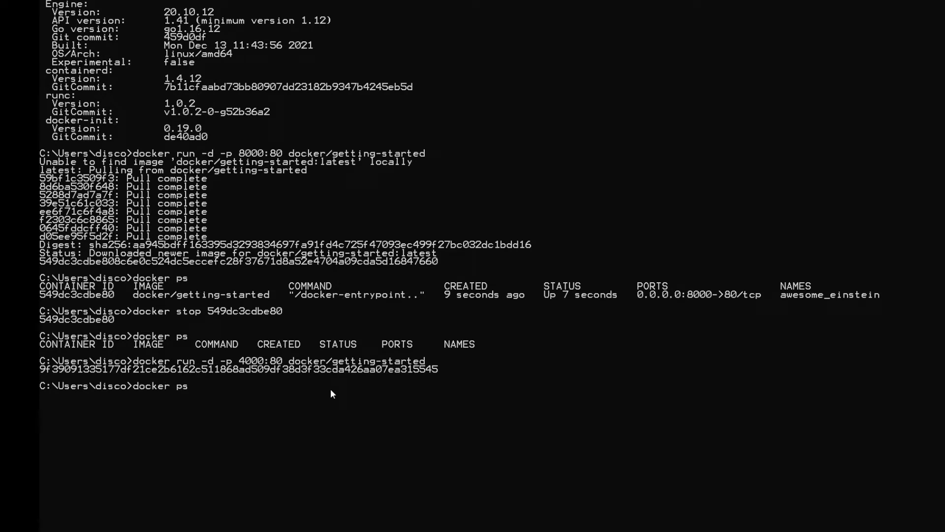
key(Return)
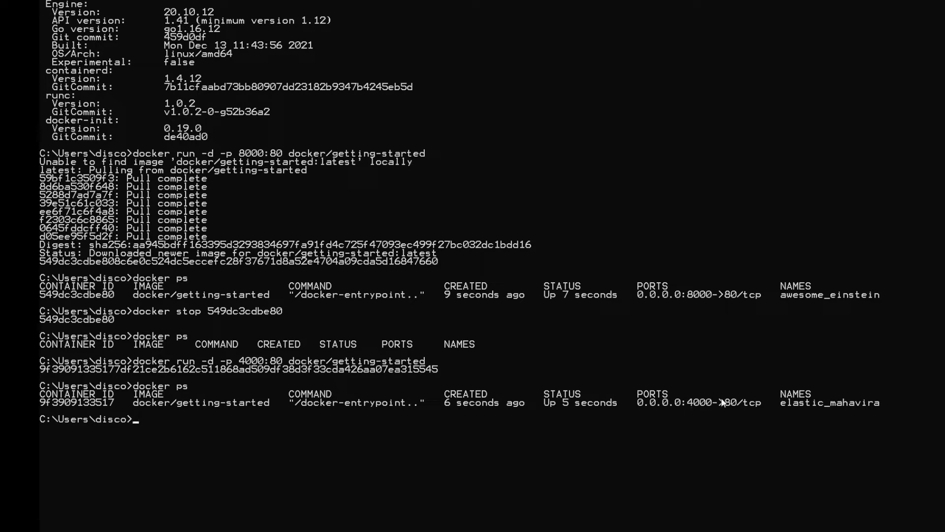
Step: Switch to Firefox, change the address's port to 4000 and load 127.0.0.1:4000/tutorial/
key(alt+Tab)
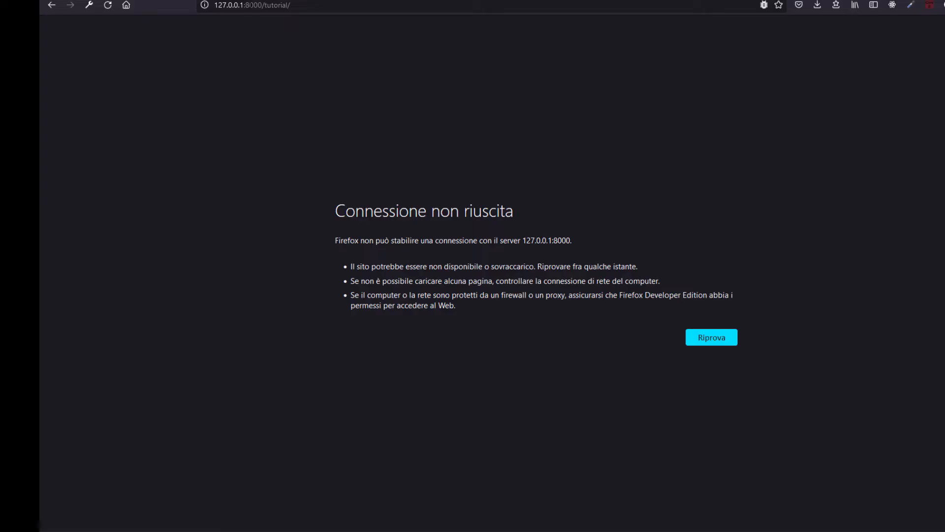
click(254, 6)
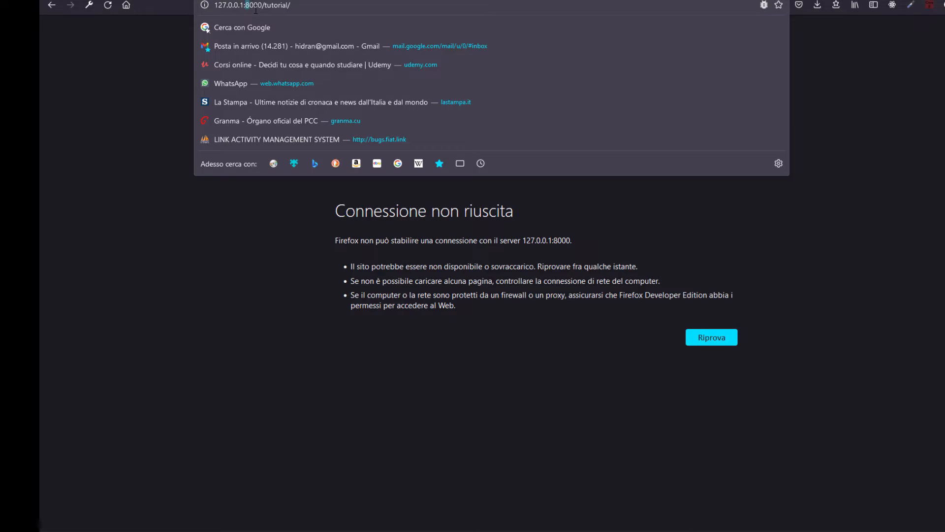
text(4)
key(Return)
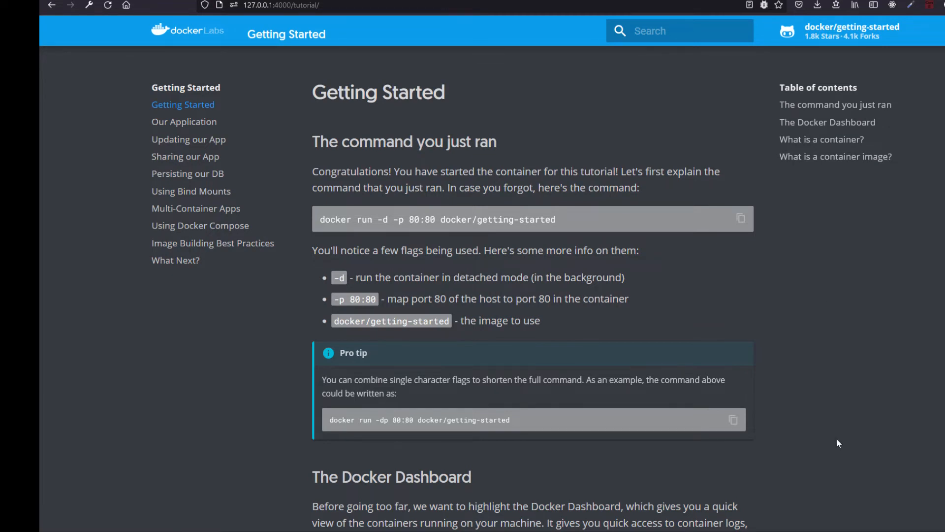
Step: Switch to Docker Desktop and review its local images, volumes and containers
key(super)
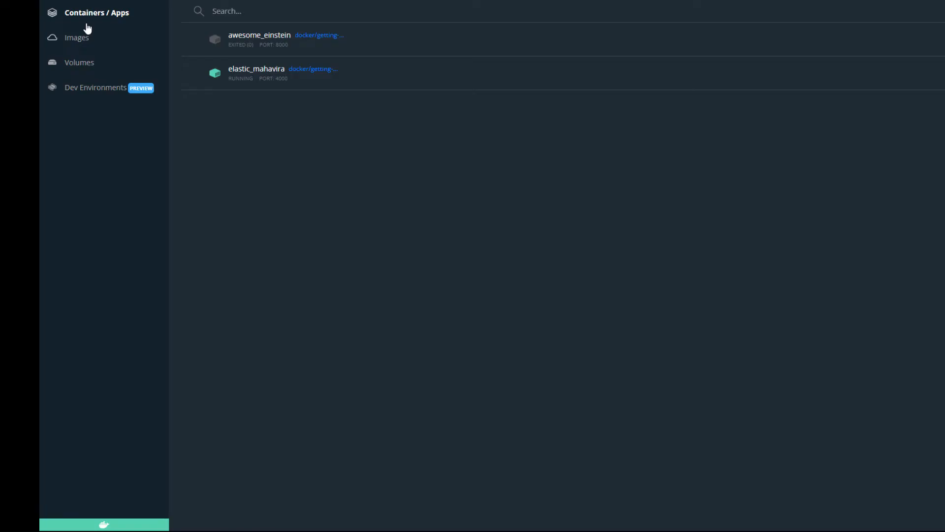
click(74, 40)
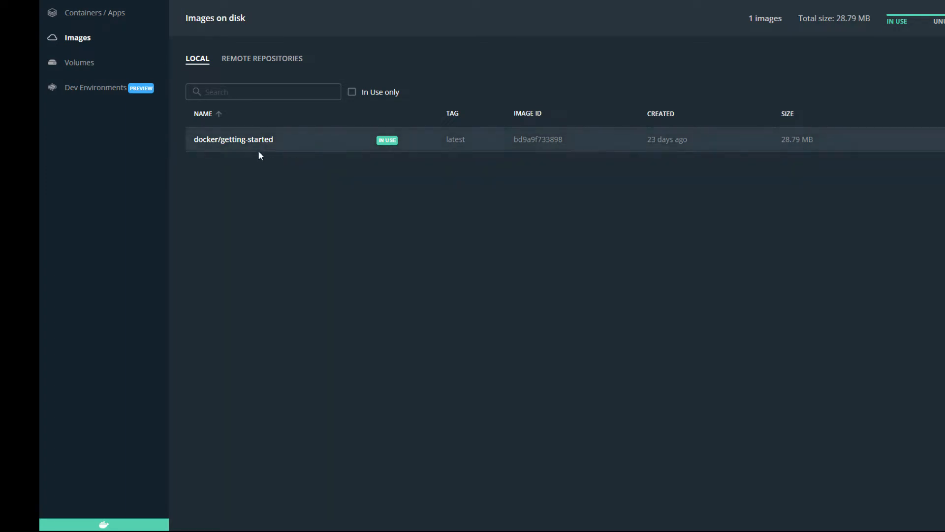
click(86, 62)
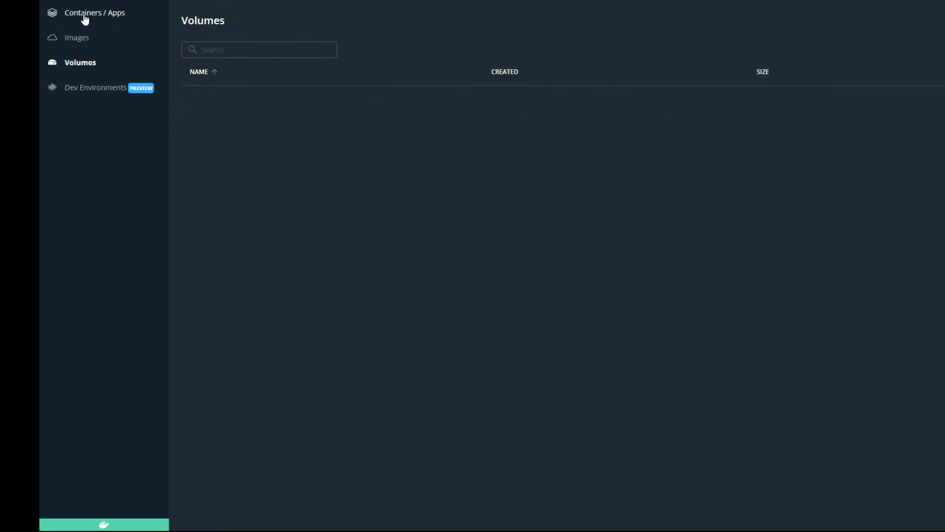
click(85, 15)
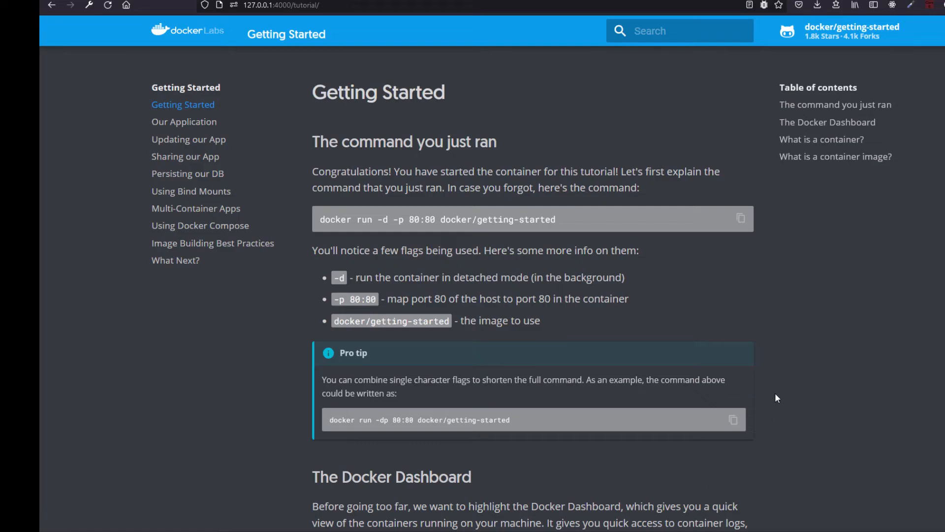
Step: Return to the Docker Command Prompt and list the available Docker commands with docker
key(super)
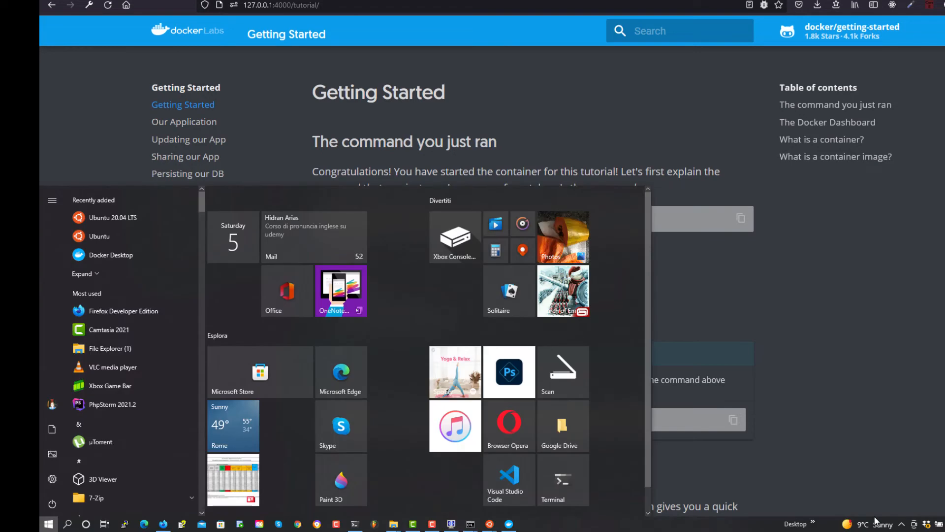
click(902, 524)
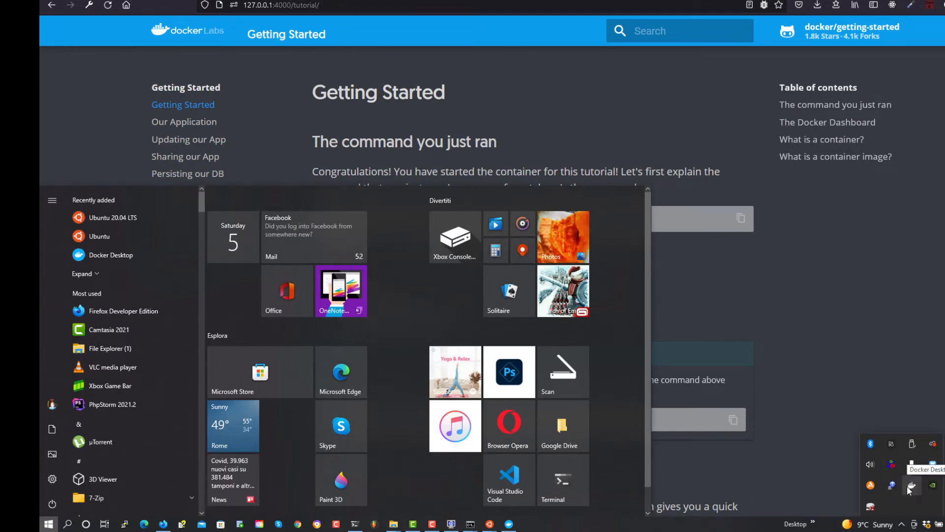
click(470, 524)
click(902, 525)
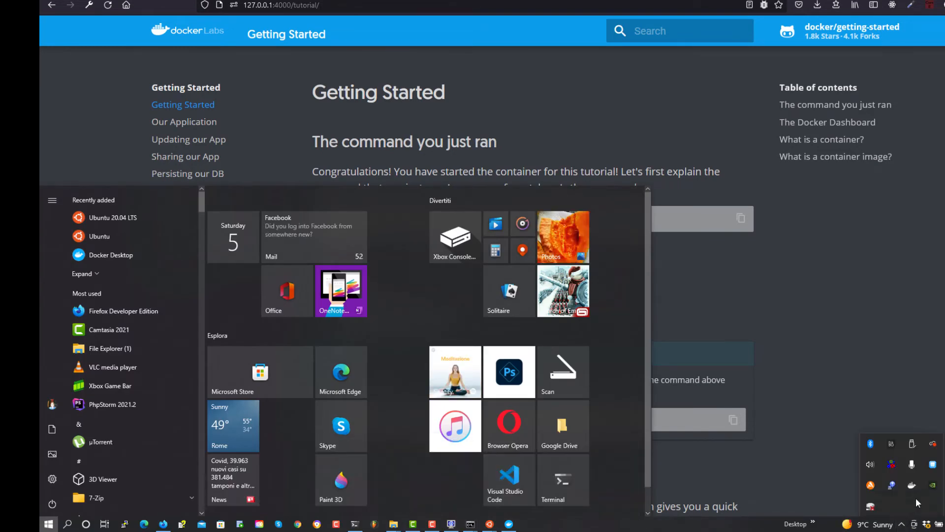
click(471, 525)
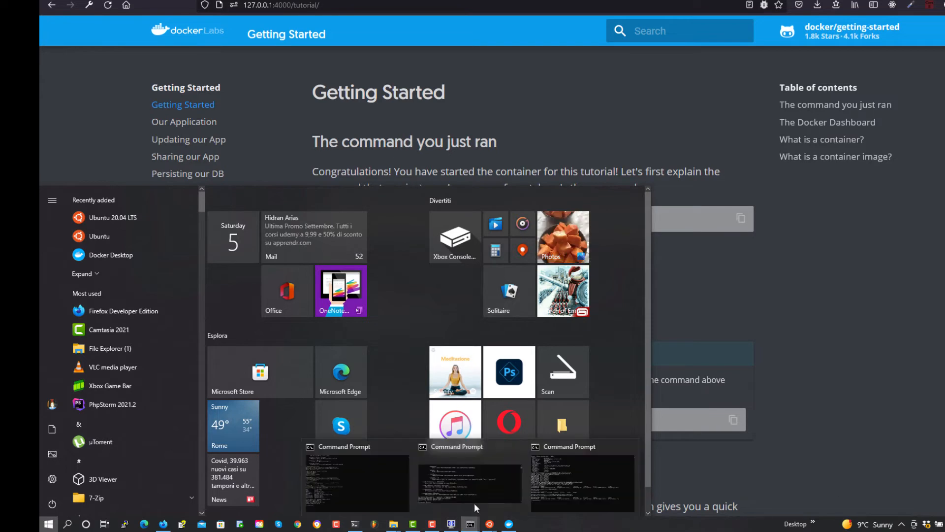
click(562, 483)
text(docker)
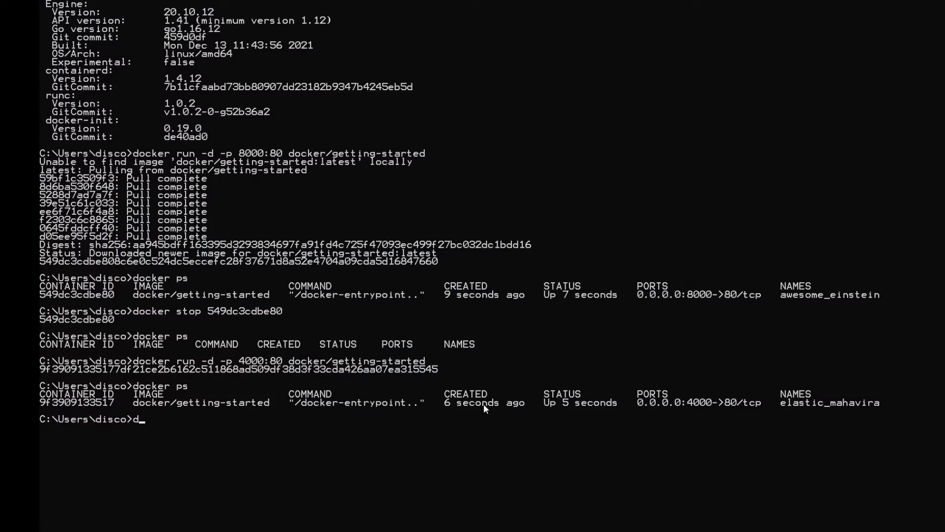
key(Return)
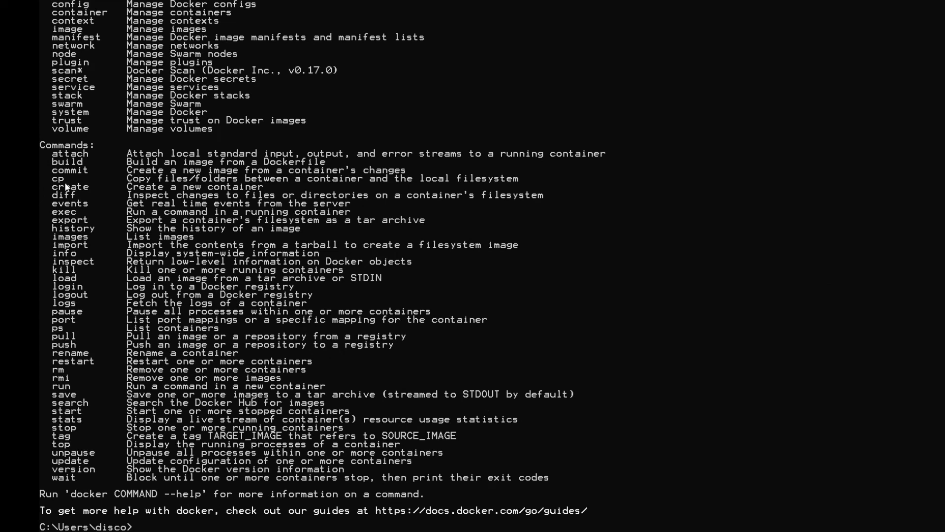
Step: Find and launch Ubuntu 20.04 LTS from Windows and maximize its terminal window
key(super)
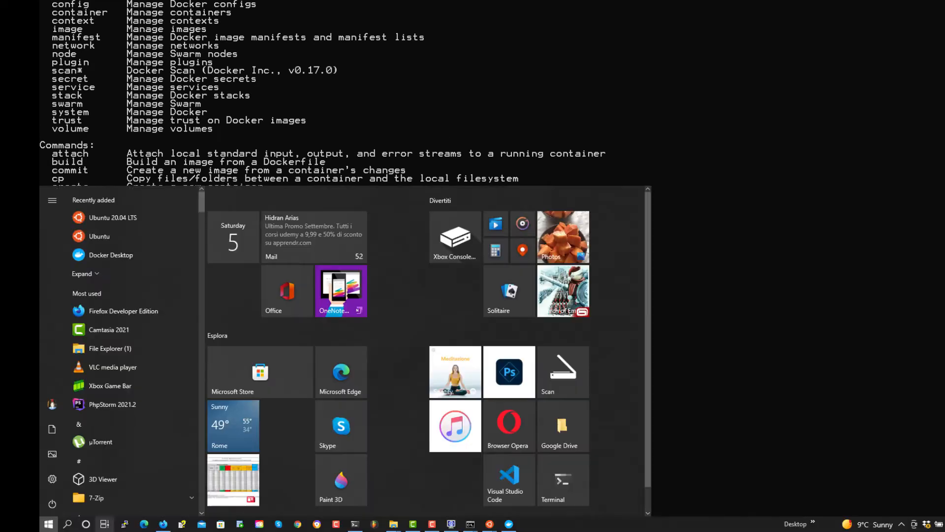
click(68, 525)
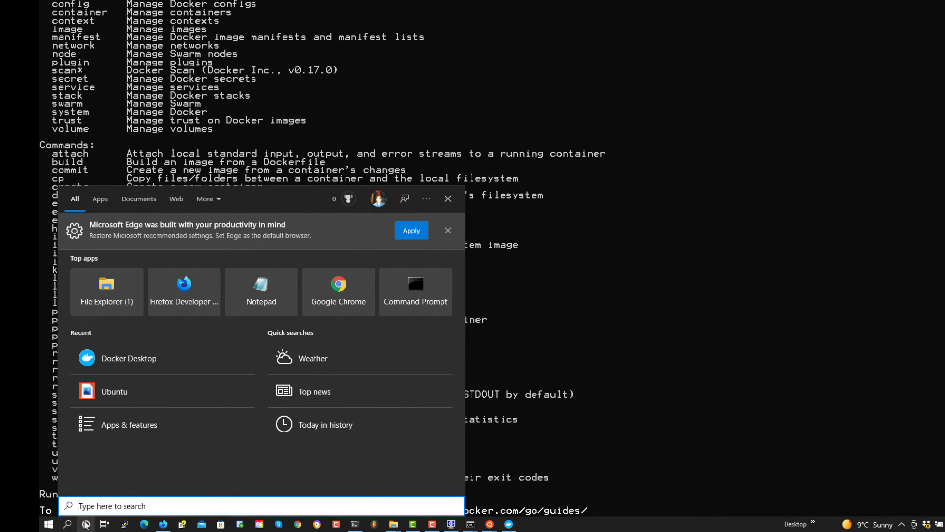
text(ubuntu)
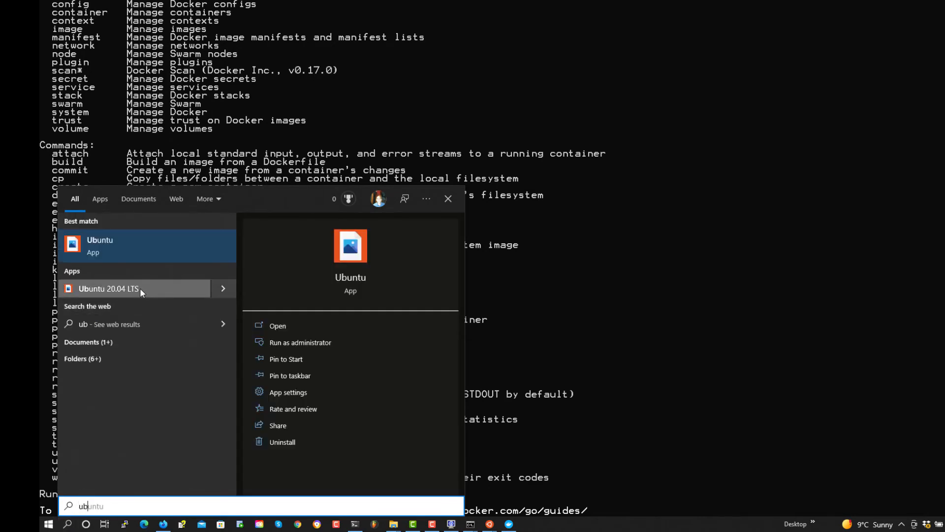
click(140, 288)
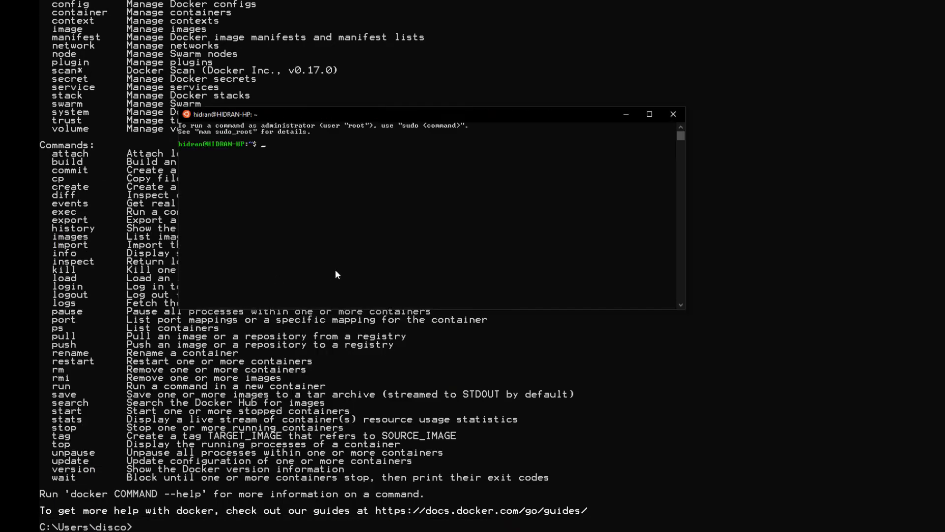
click(648, 115)
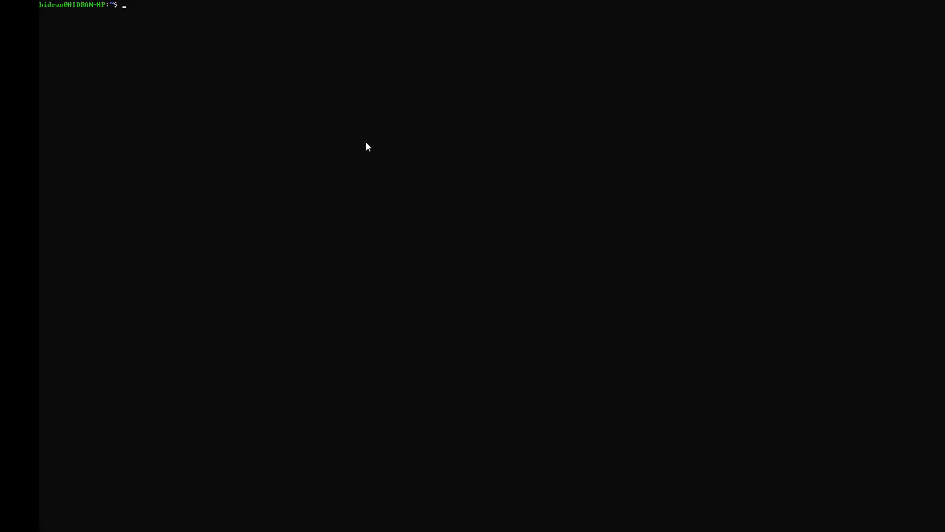